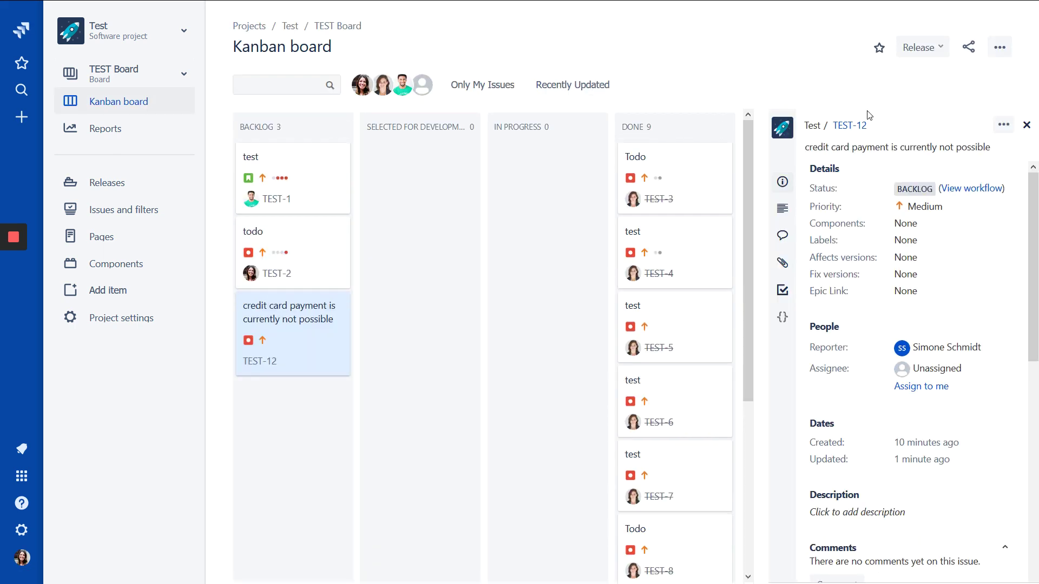
Open TEST-12 in the full issue view from the Kanban board's detail panel.
{"action": "left_click", "coordinate": [847, 126]}
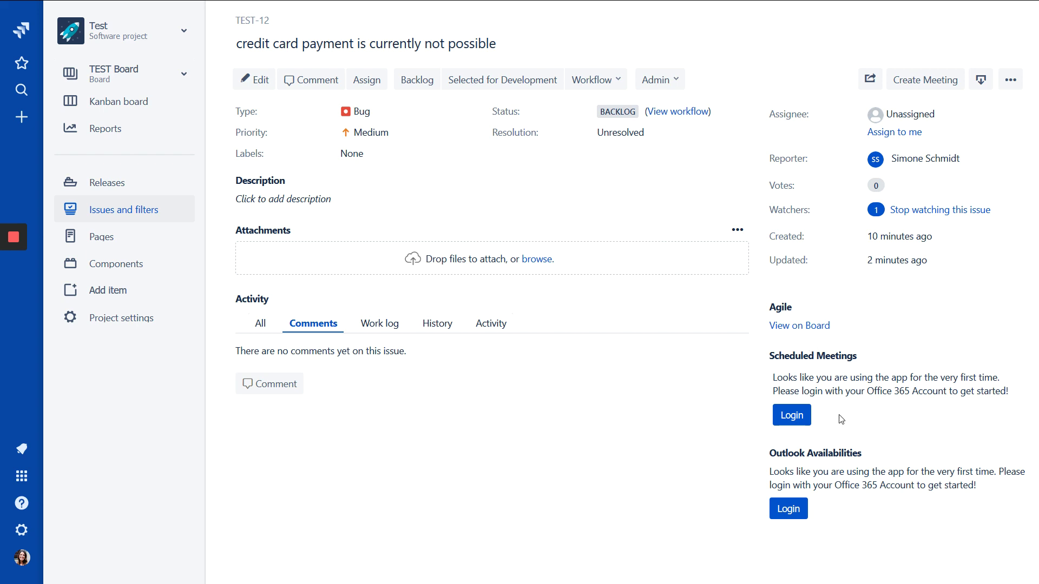
Sign in to Office 365 with the existing Microsoft account and stay signed in.
{"action": "left_click", "coordinate": [795, 512]}
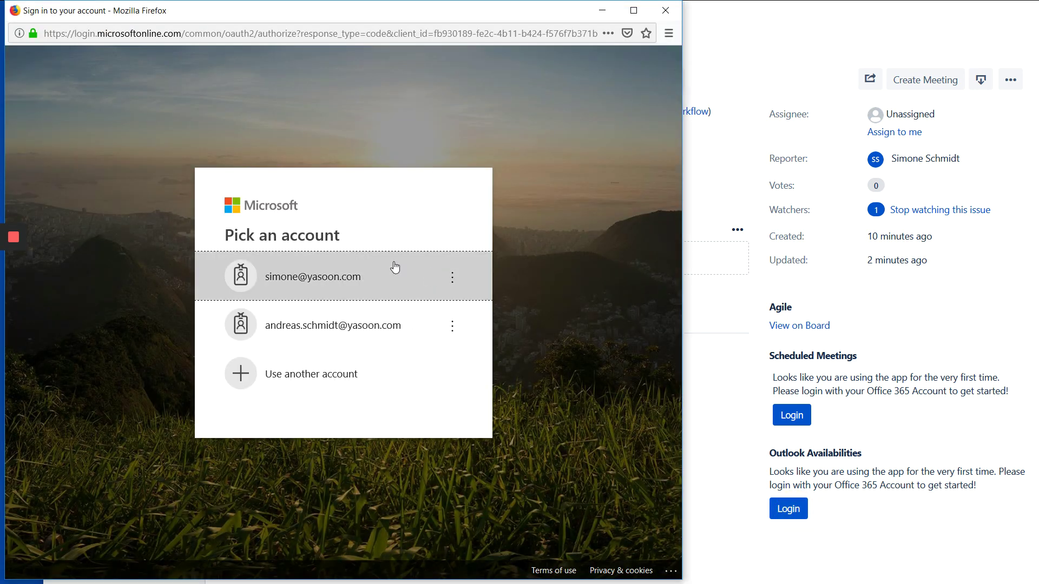
{"action": "left_click", "coordinate": [360, 274]}
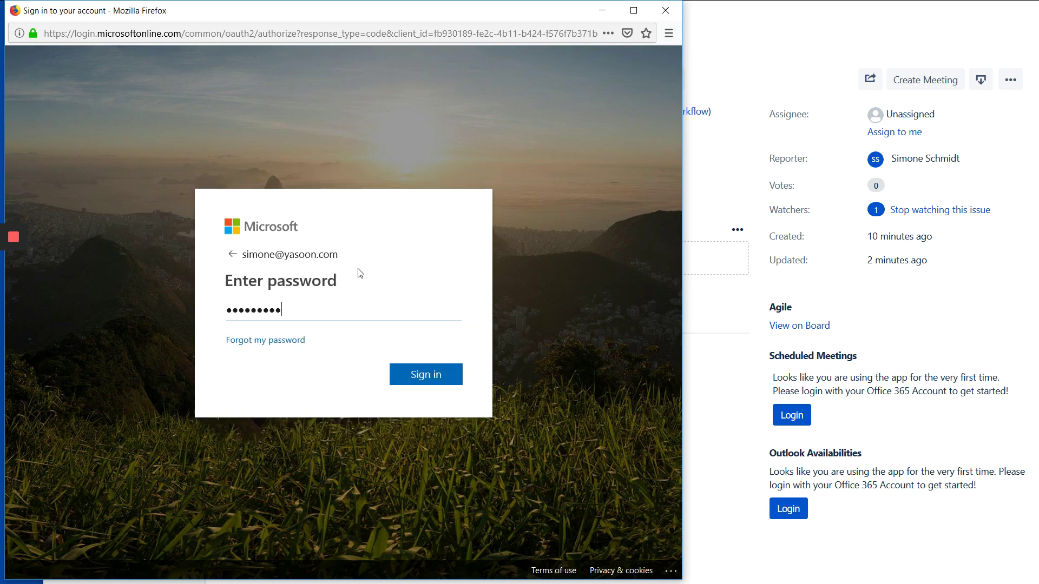
{"action": "left_click", "coordinate": [408, 379]}
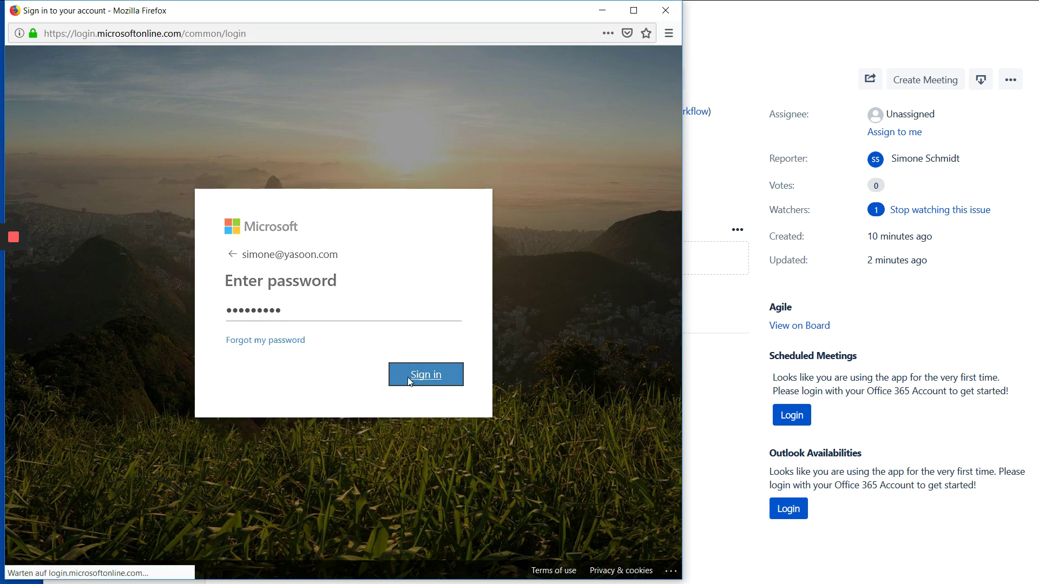
{"action": "left_click", "coordinate": [424, 381]}
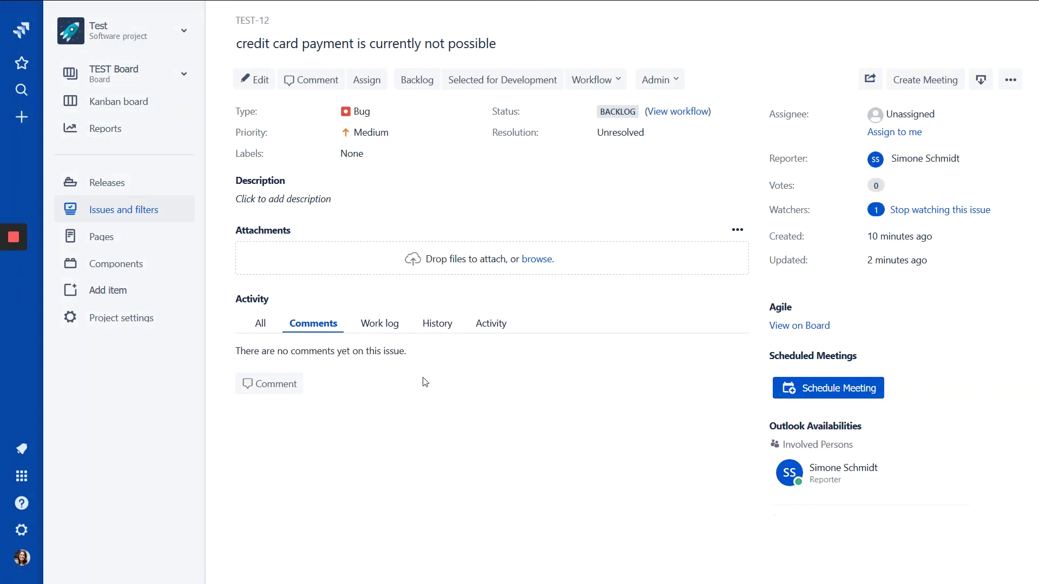
Assign TEST-12 to the teammate found by name in Suggestions and save it.
{"action": "scroll", "coordinate": [660, 447], "scroll_direction": "down", "scroll_amount": 1}
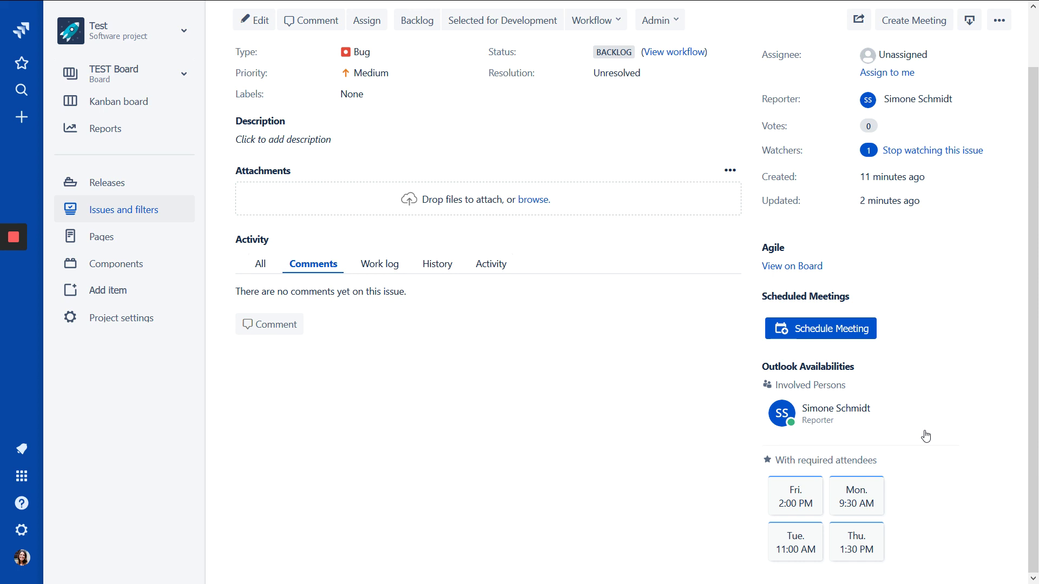
{"action": "scroll", "coordinate": [1022, 423], "scroll_direction": "up", "scroll_amount": 1}
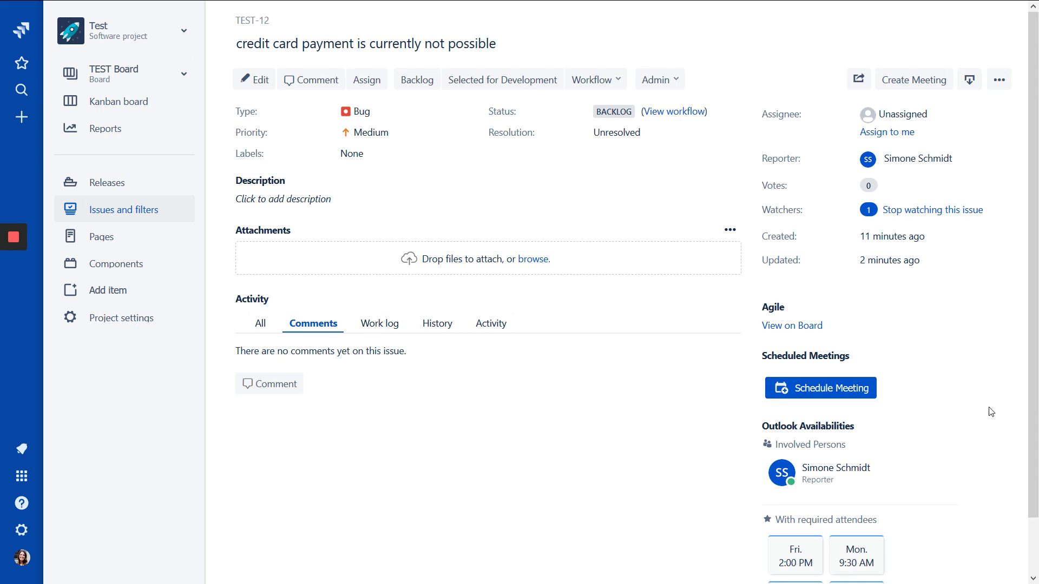
{"action": "left_click", "coordinate": [892, 107]}
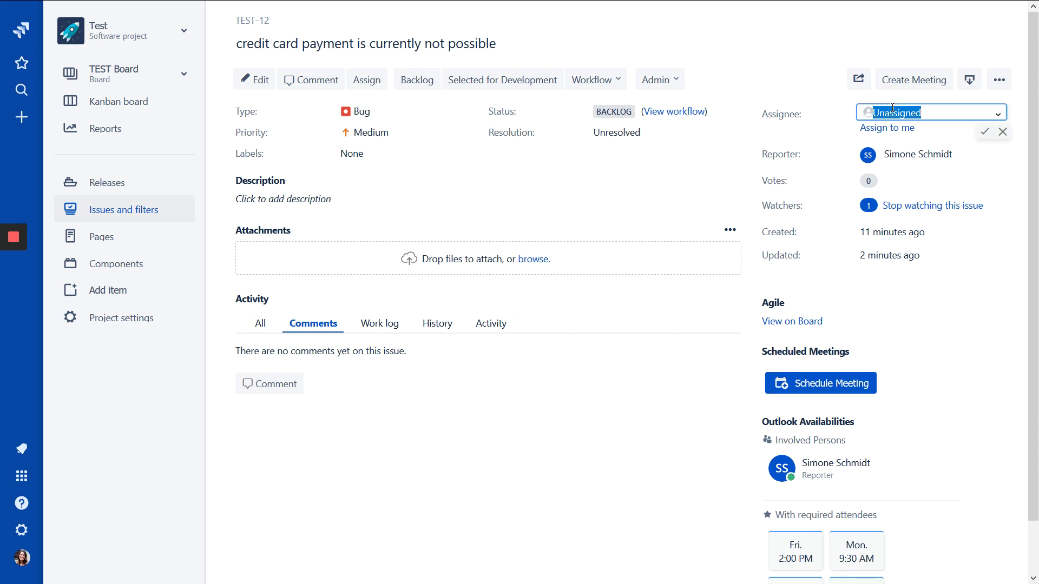
{"action": "type", "text": "anna"}
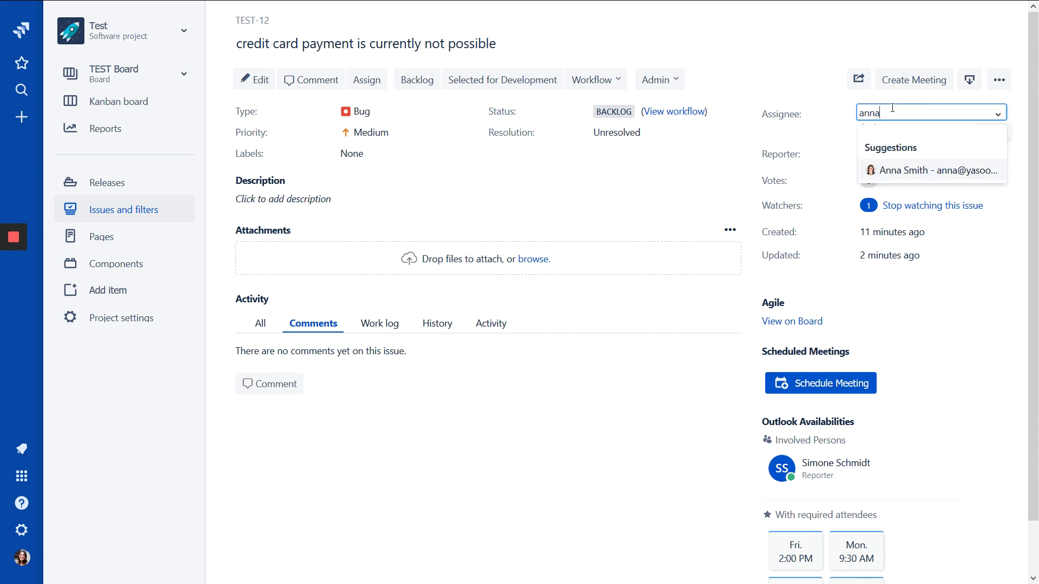
{"action": "left_click", "coordinate": [898, 171]}
{"action": "left_click", "coordinate": [985, 130]}
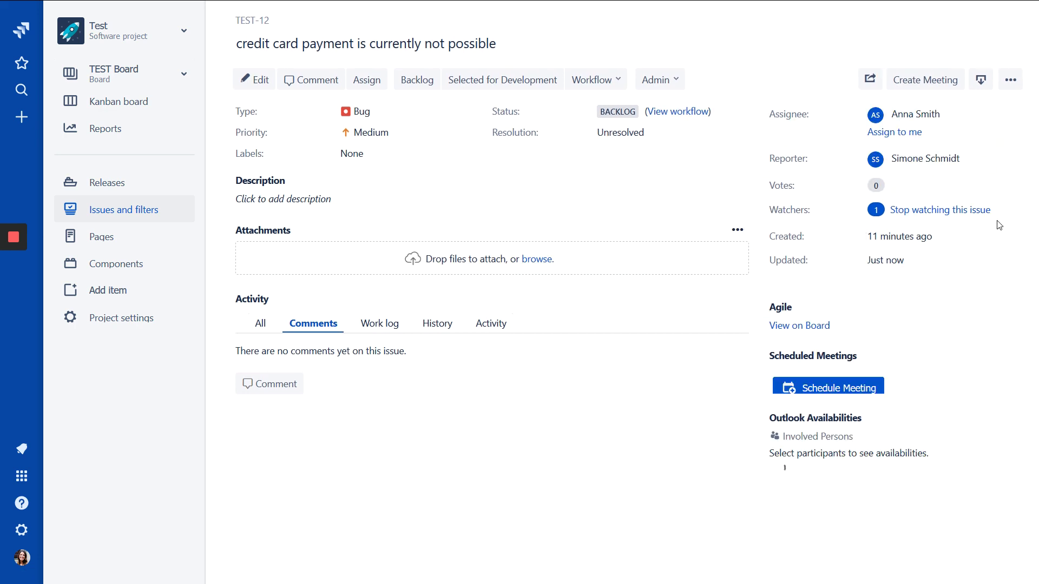
{"action": "scroll", "coordinate": [981, 331], "scroll_direction": "down", "scroll_amount": 2}
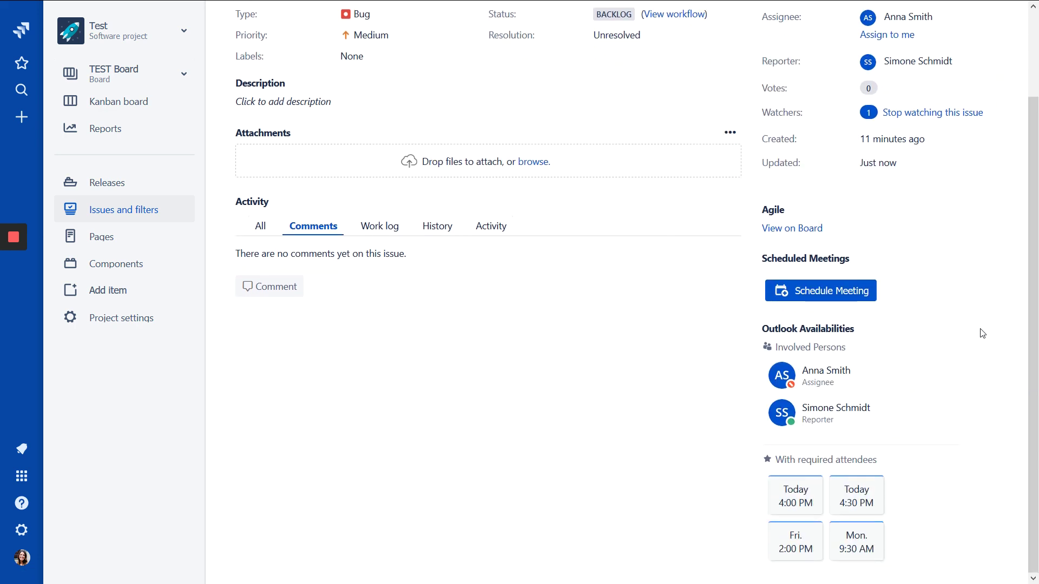
{"action": "scroll", "coordinate": [865, 360], "scroll_direction": "up", "scroll_amount": 1}
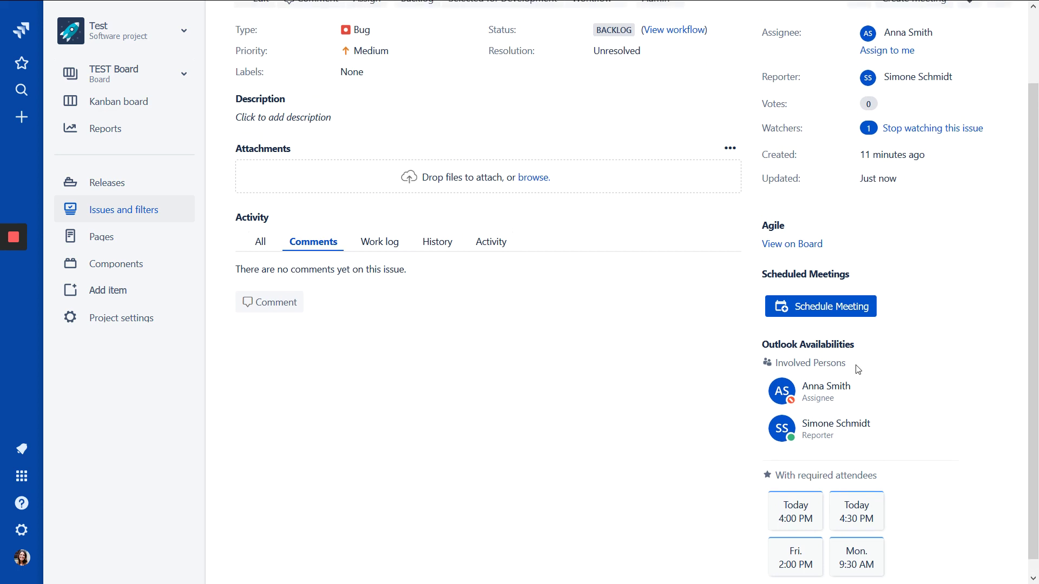
{"action": "scroll", "coordinate": [844, 455], "scroll_direction": "down", "scroll_amount": 1}
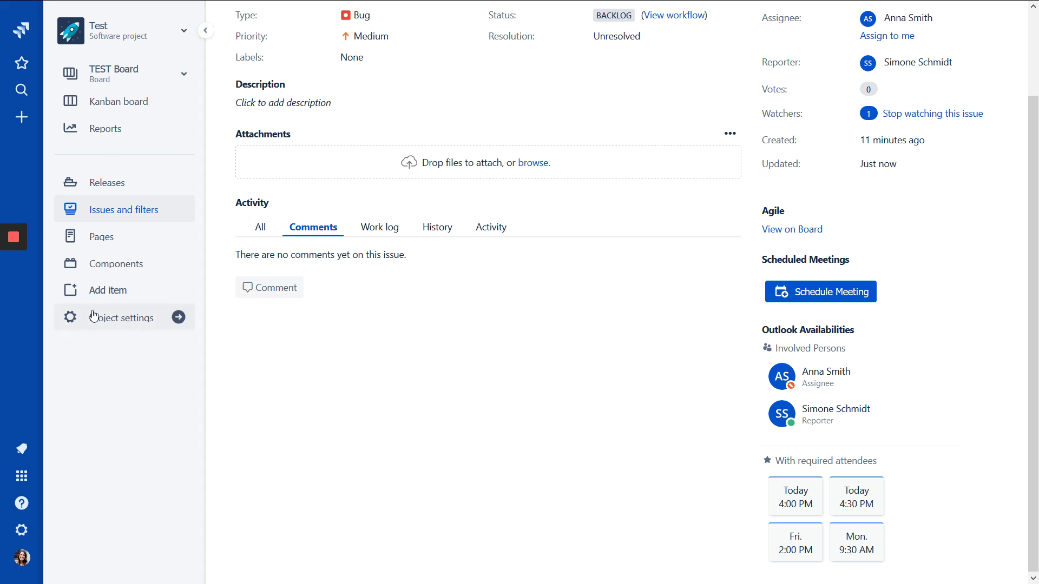
Go to the Test project's settings and open the Outlook Meetings app page.
{"action": "left_click", "coordinate": [147, 324]}
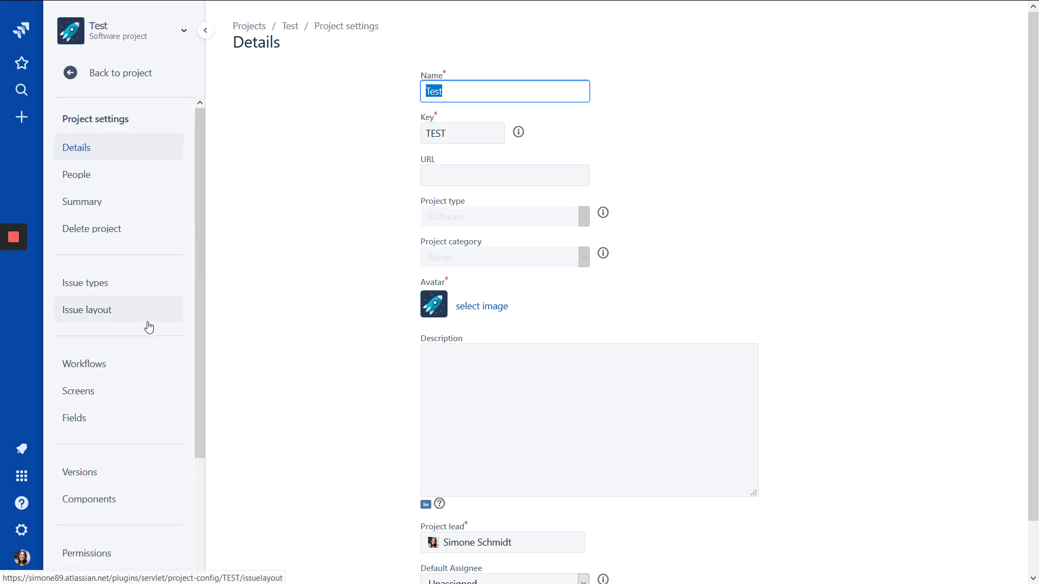
{"action": "left_click_drag", "start_coordinate": [200, 224], "coordinate": [200, 349]}
{"action": "left_click_drag", "start_coordinate": [201, 385], "coordinate": [200, 385]}
{"action": "scroll", "coordinate": [130, 559], "scroll_direction": "down", "scroll_amount": 2}
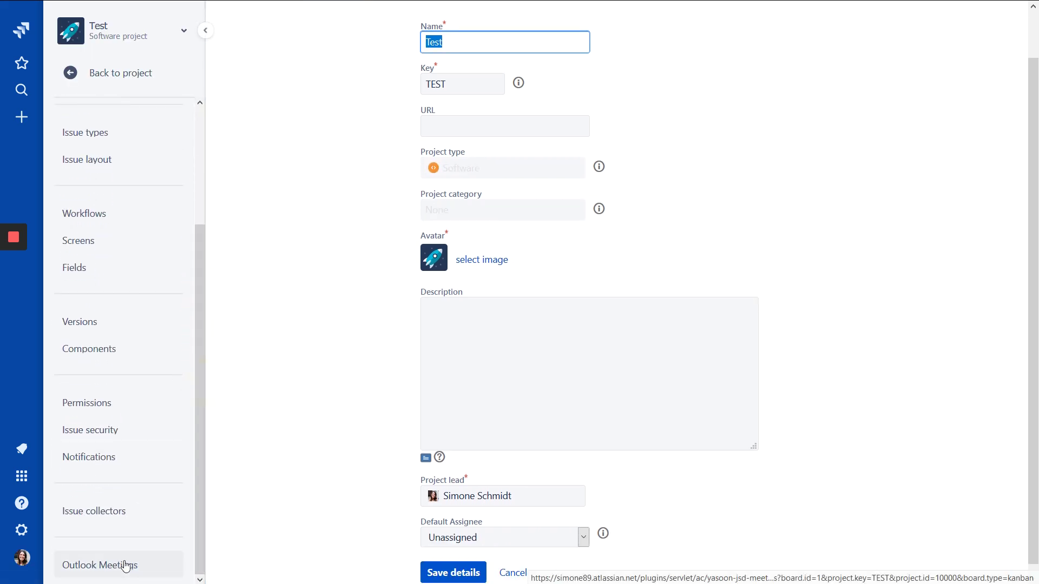
{"action": "left_click", "coordinate": [125, 566]}
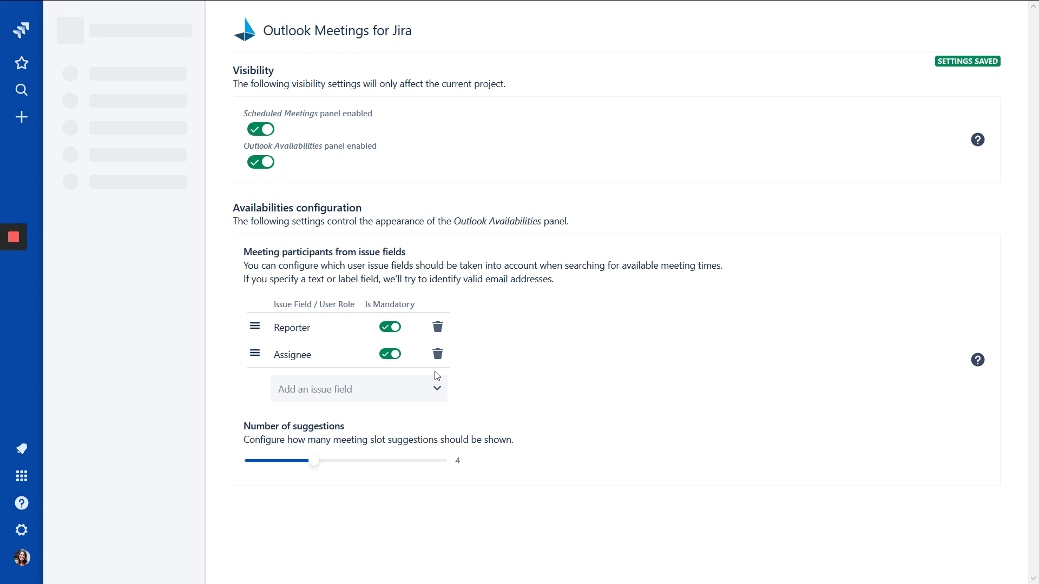
Add Email Address, then Email (Extern), from the issue field list as participant fields.
{"action": "left_click", "coordinate": [417, 388]}
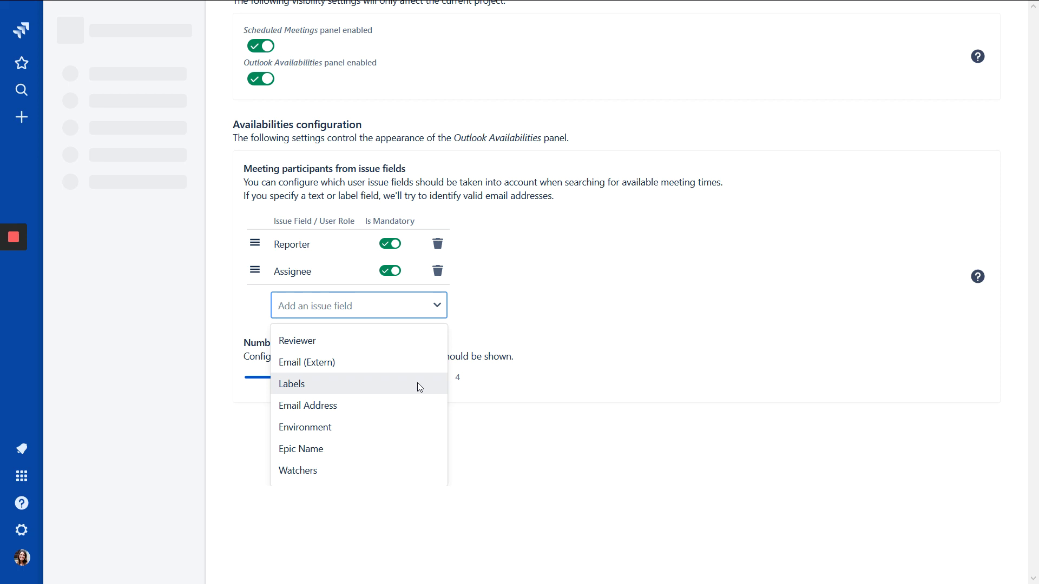
{"action": "left_click", "coordinate": [405, 401]}
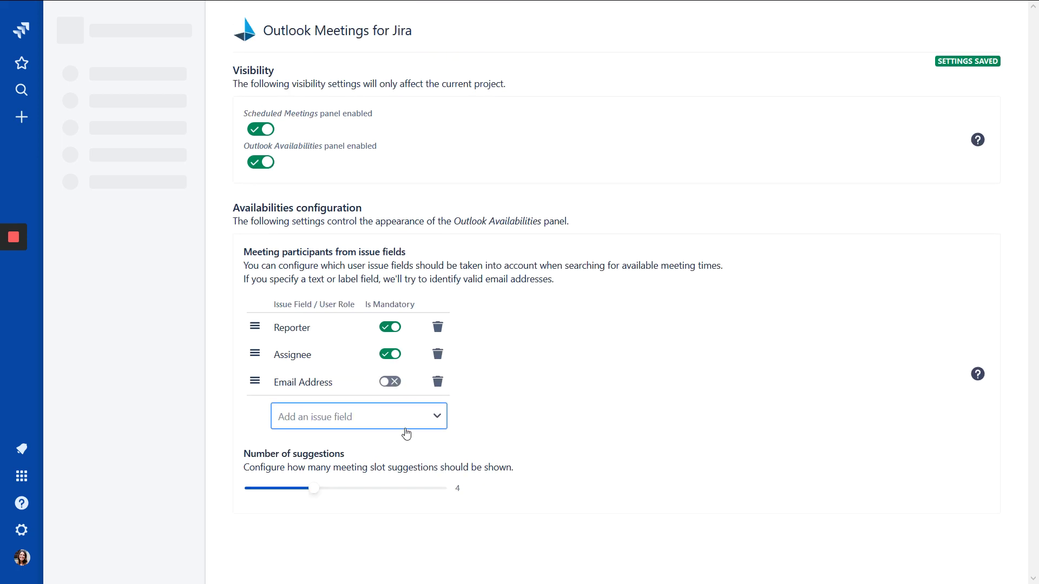
{"action": "left_click", "coordinate": [408, 419]}
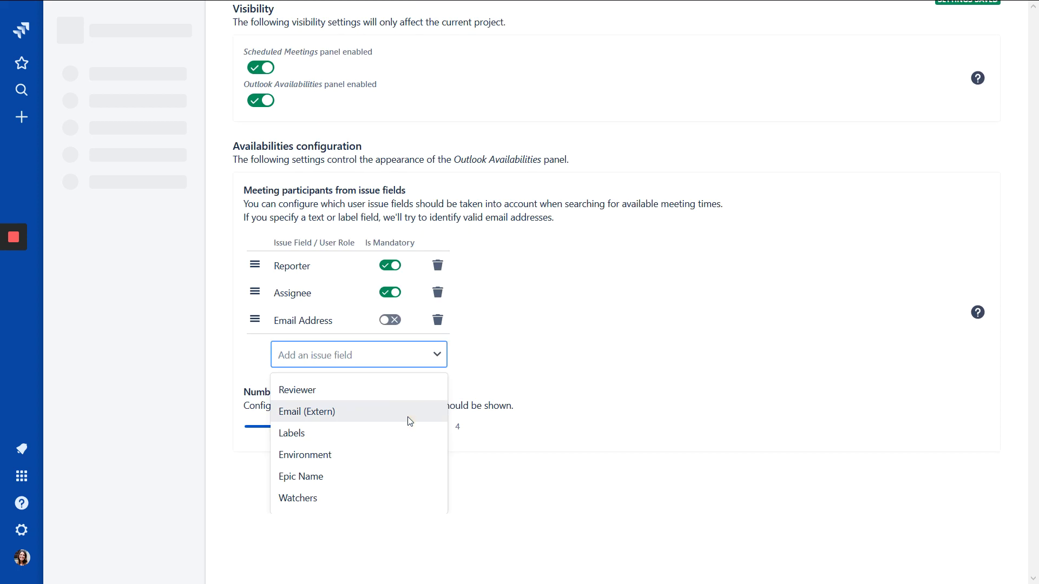
{"action": "left_click", "coordinate": [308, 416]}
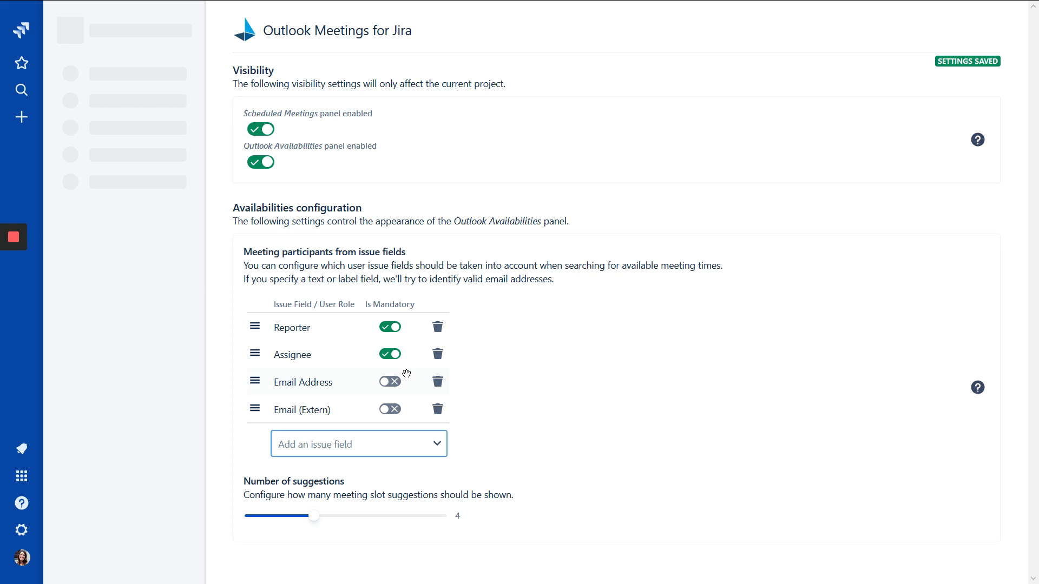
Return to the Test project and open TEST-12's edit form.
{"action": "left_click", "coordinate": [22, 476]}
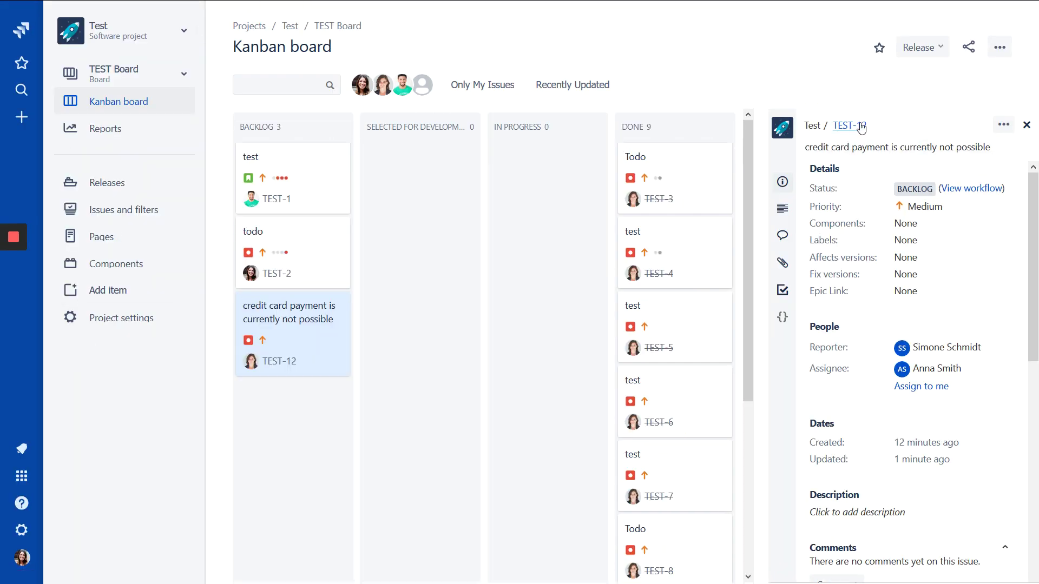
{"action": "left_click", "coordinate": [858, 127]}
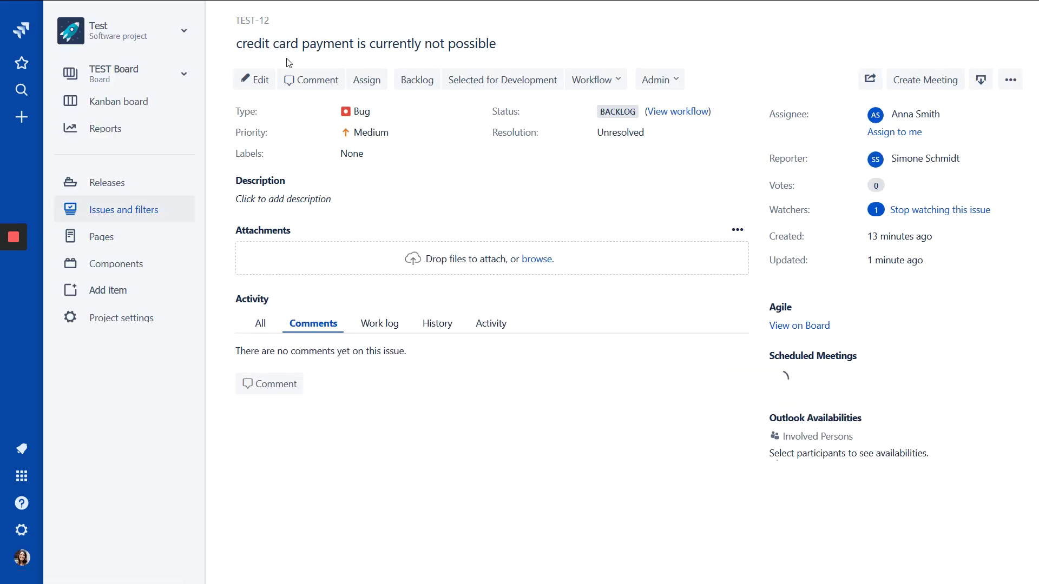
{"action": "left_click", "coordinate": [255, 80]}
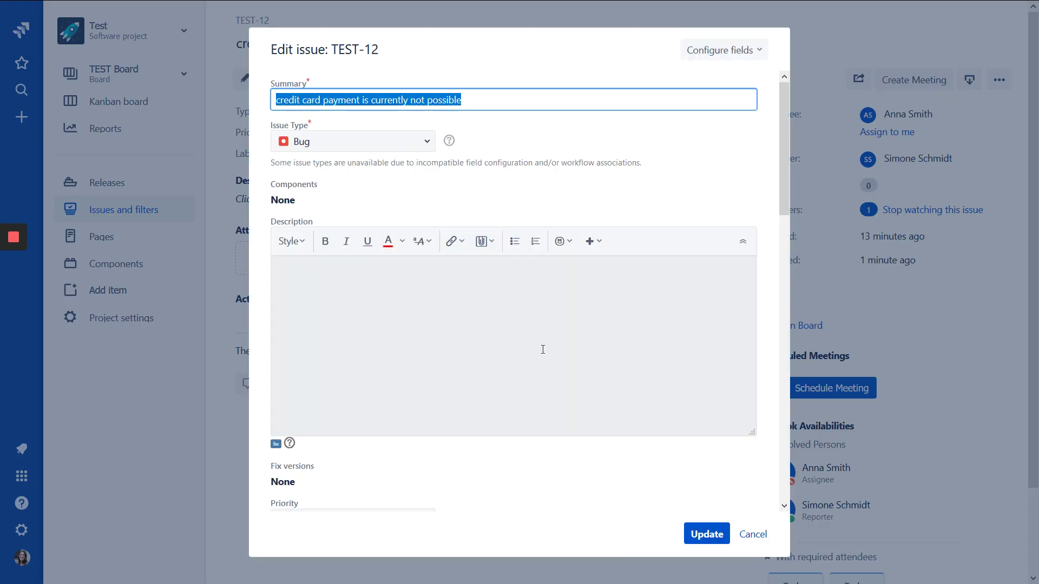
{"action": "scroll", "coordinate": [543, 349], "scroll_direction": "down", "scroll_amount": 15}
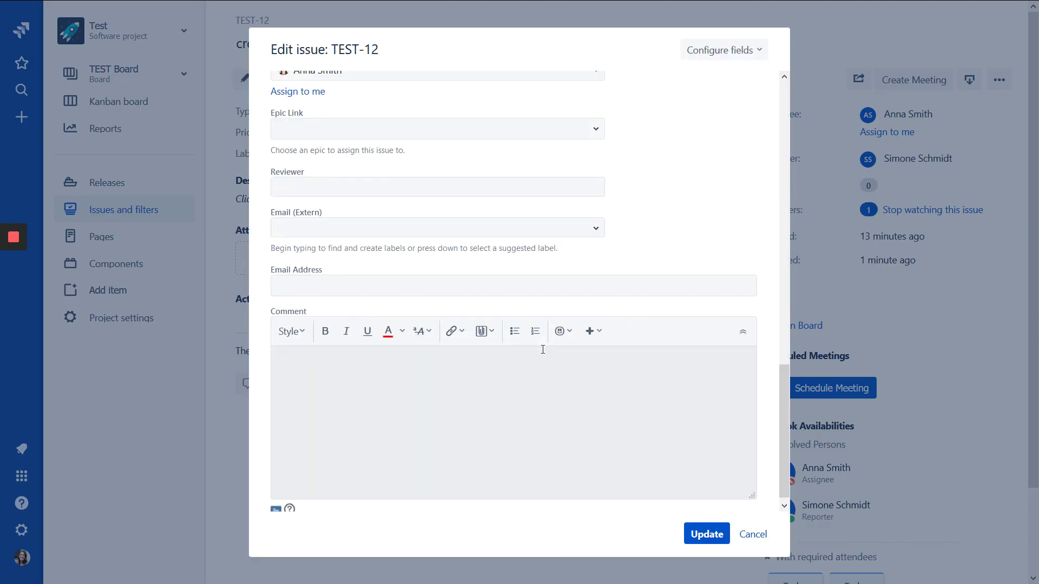
Fill Email (Extern) and Email Address with suggested colleagues' addresses and update the issue.
{"action": "left_click", "coordinate": [401, 230]}
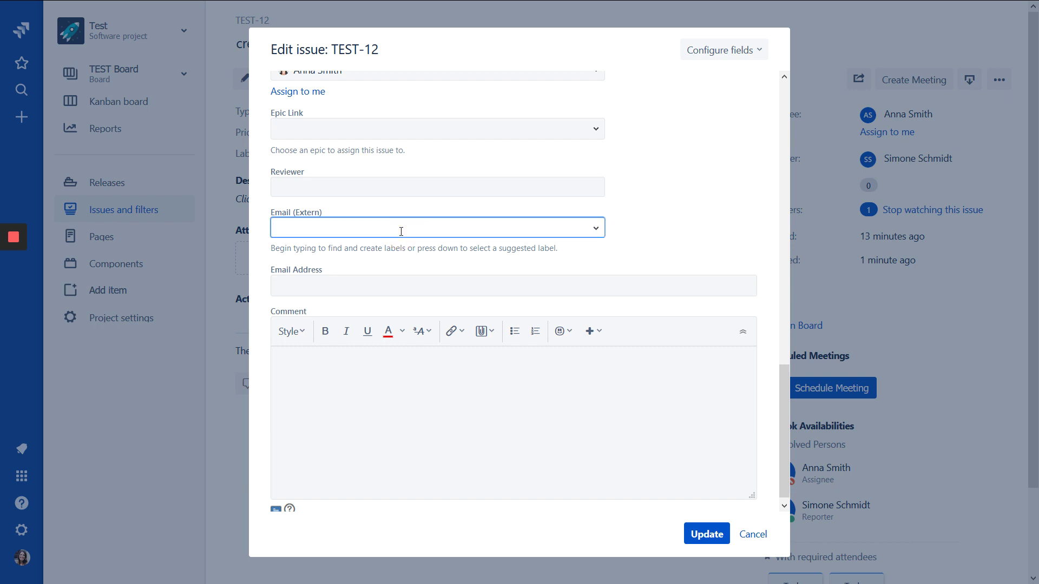
{"action": "type", "text": "timur"}
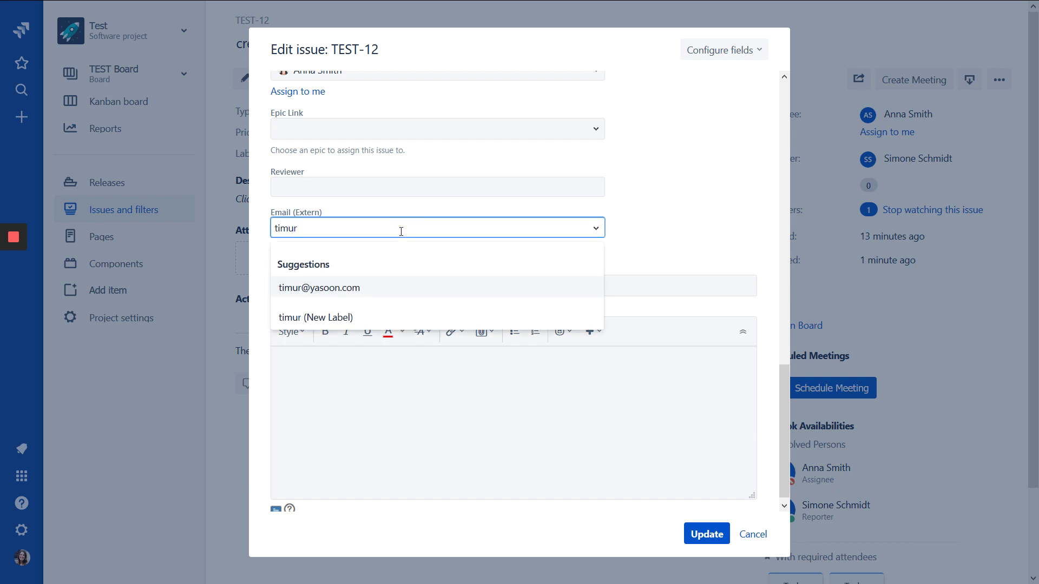
{"action": "left_click", "coordinate": [371, 288]}
{"action": "left_click", "coordinate": [359, 288]}
{"action": "type", "text": "daniel"}
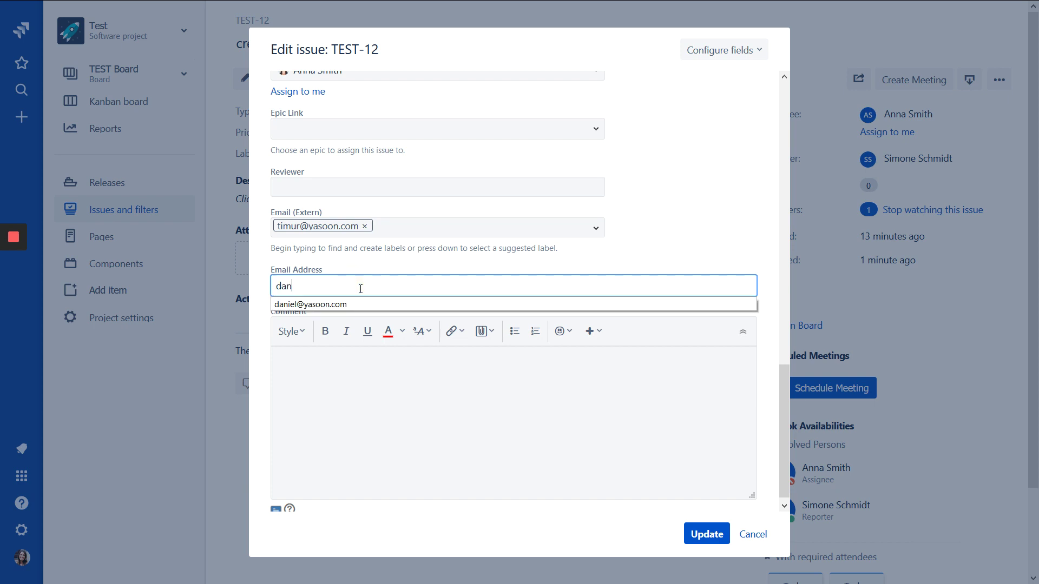
{"action": "left_click", "coordinate": [347, 303]}
{"action": "left_click", "coordinate": [697, 538]}
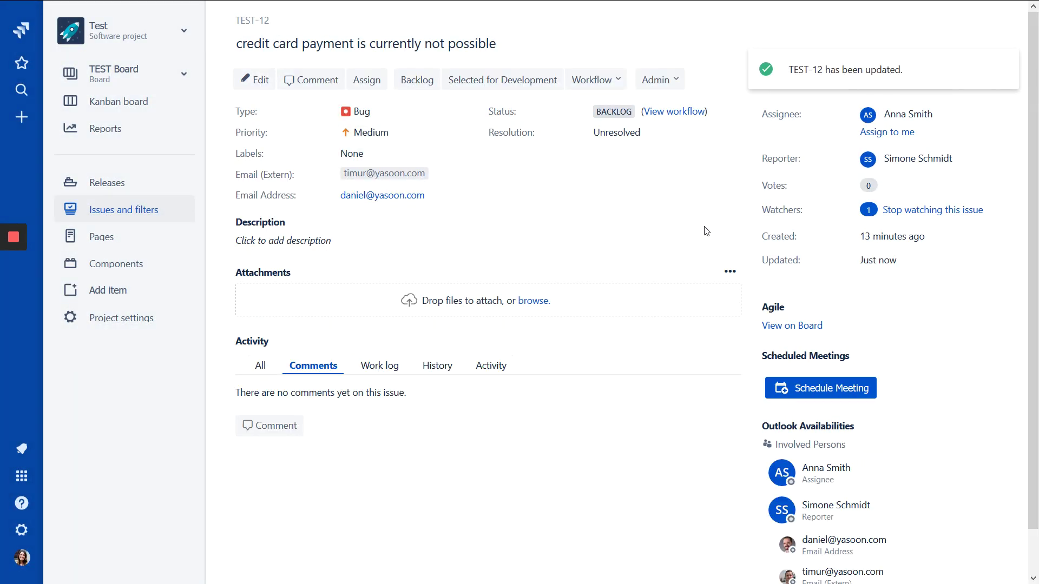
Scroll down TEST-12 to review Involved Persons and the With everyone meeting slots.
{"action": "scroll", "coordinate": [674, 229], "scroll_direction": "down", "scroll_amount": 1}
{"action": "scroll", "coordinate": [674, 229], "scroll_direction": "down", "scroll_amount": 5}
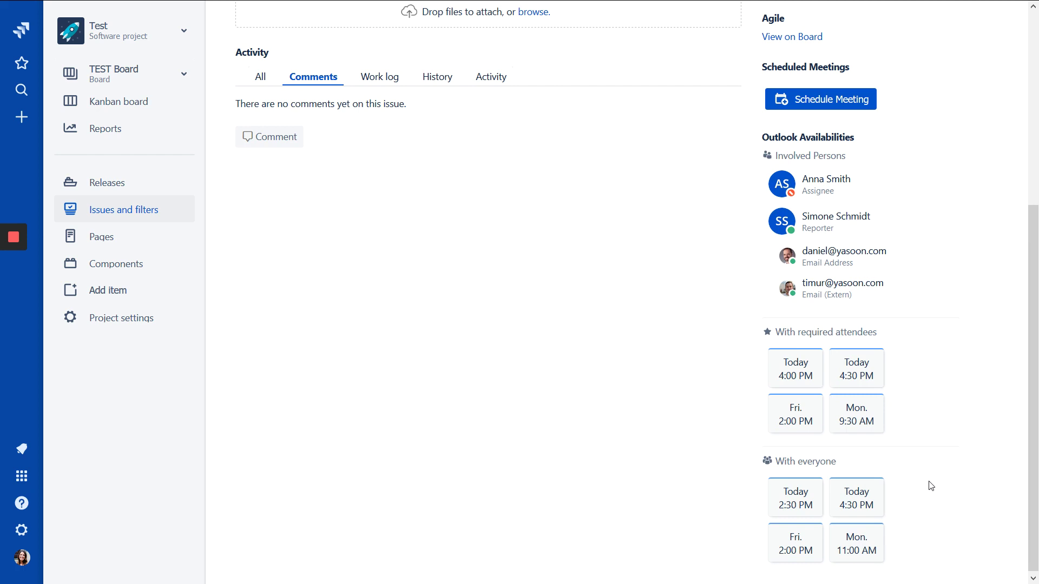
Pick the Today 4:30 PM slot under With everyone.
{"action": "left_click", "coordinate": [867, 495]}
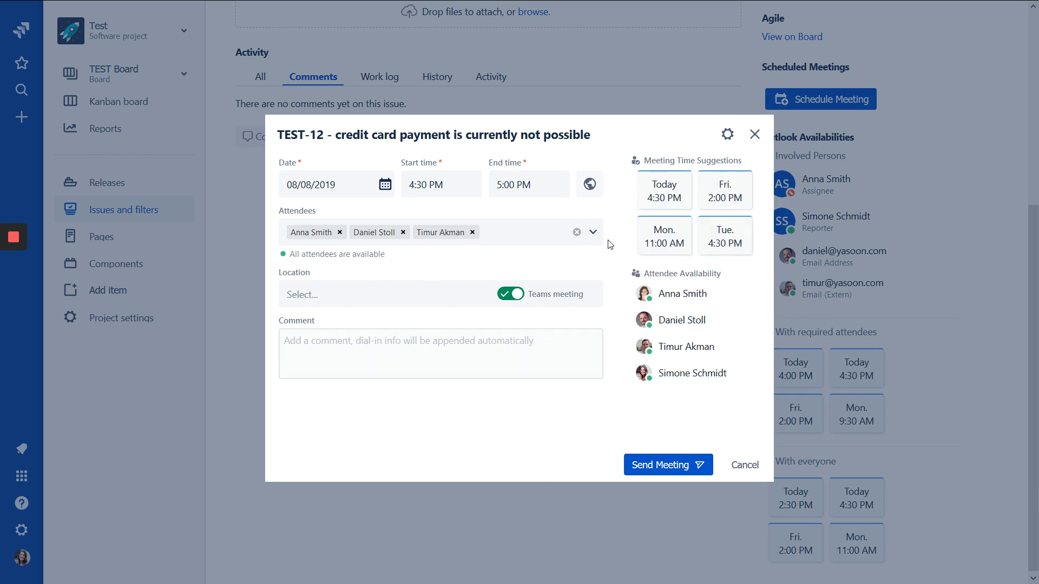
Discard the prefilled meeting form and reopen it via Schedule Meeting in the sidebar.
{"action": "left_click", "coordinate": [749, 474]}
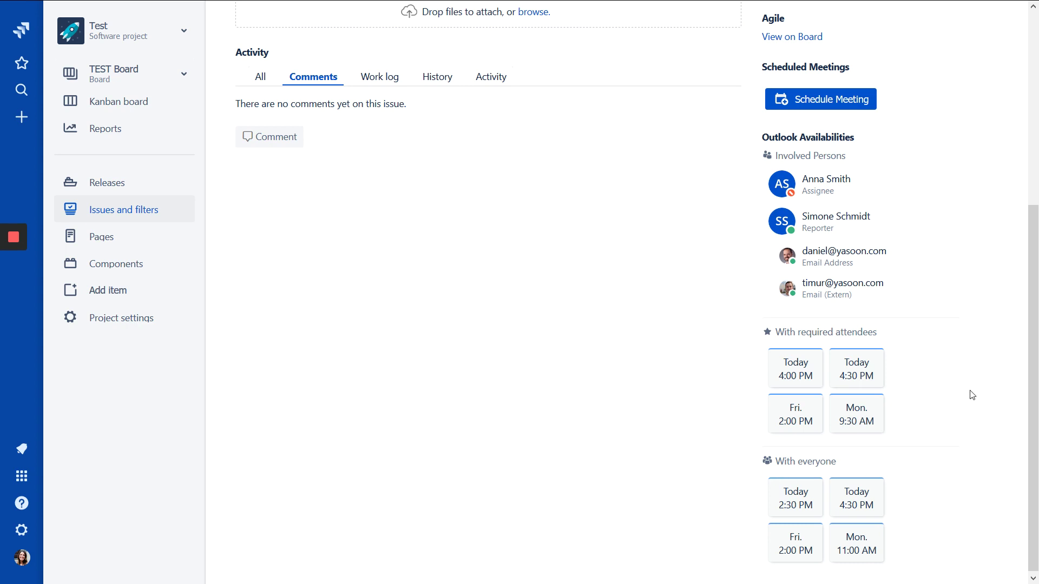
{"action": "scroll", "coordinate": [971, 393], "scroll_direction": "up", "scroll_amount": 4}
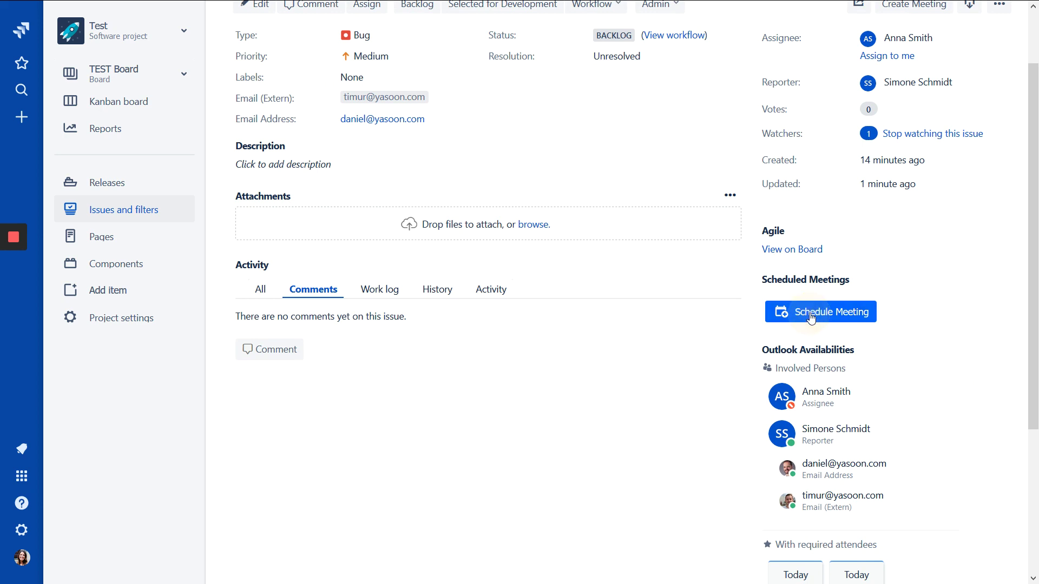
{"action": "left_click", "coordinate": [810, 317]}
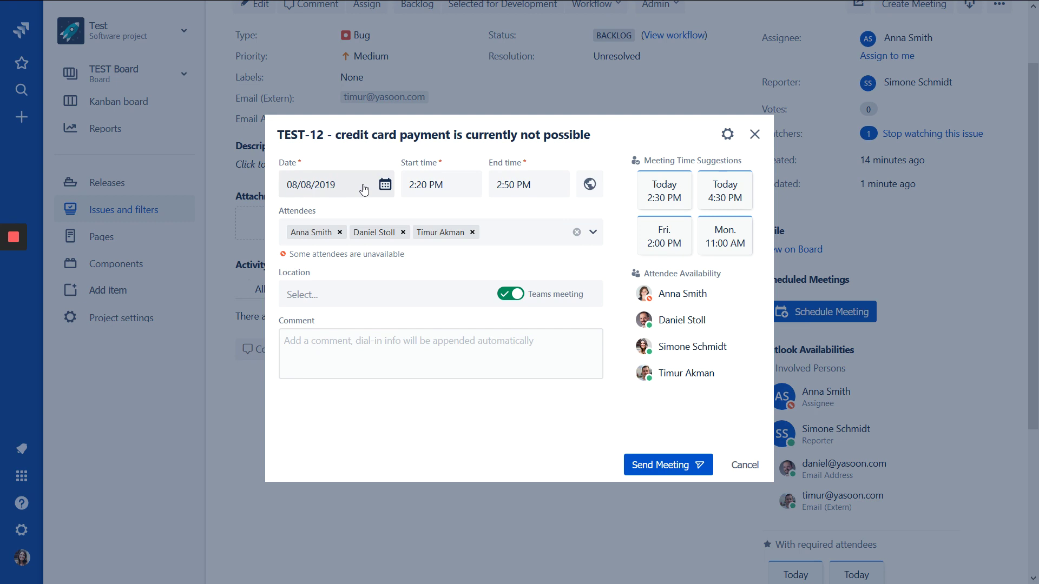
Set the meeting date to August 15 and the start time to 5:00 PM.
{"action": "left_click", "coordinate": [364, 187]}
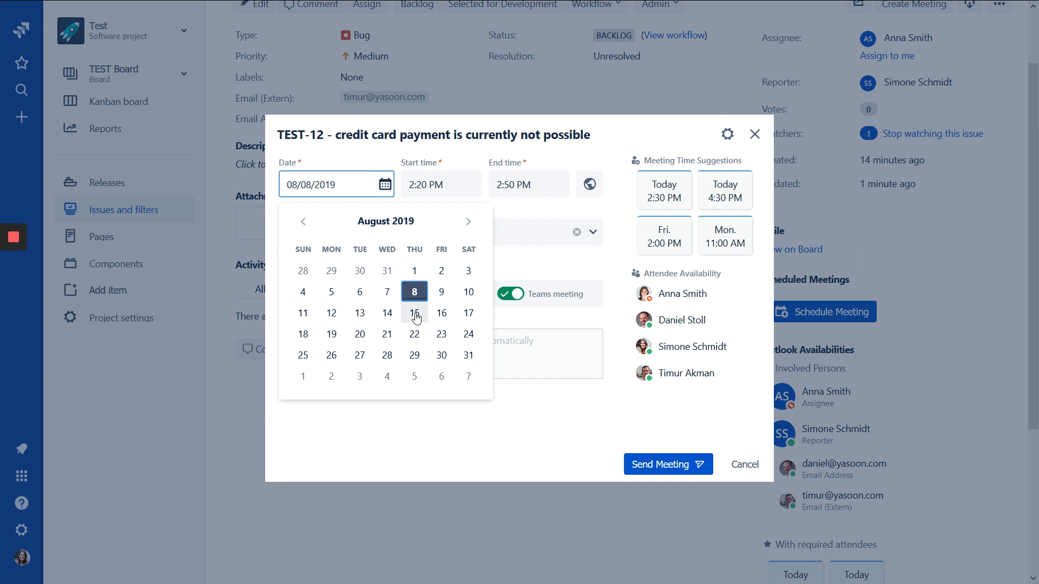
{"action": "left_click", "coordinate": [415, 317]}
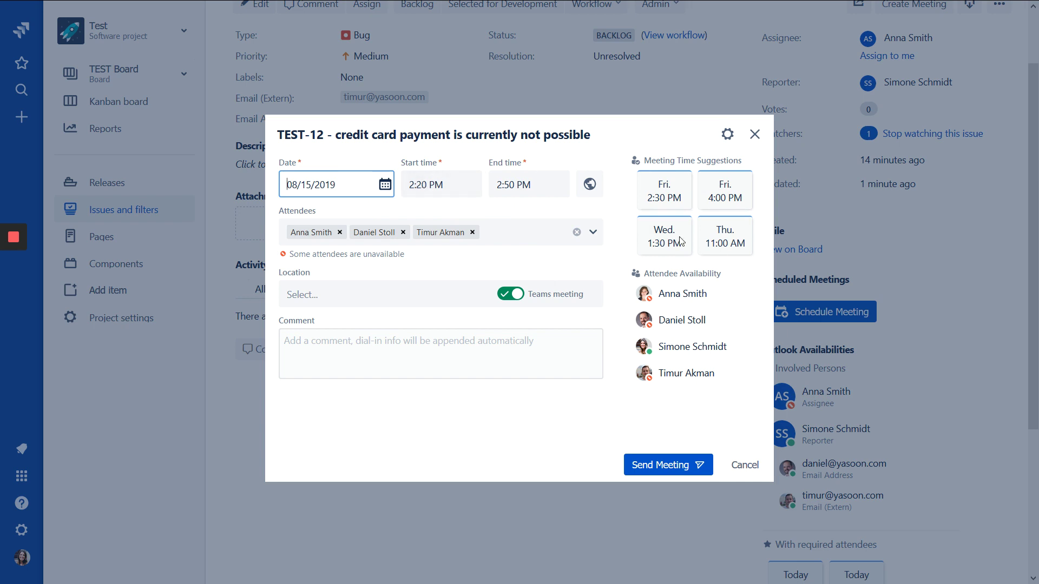
{"action": "left_click", "coordinate": [441, 183]}
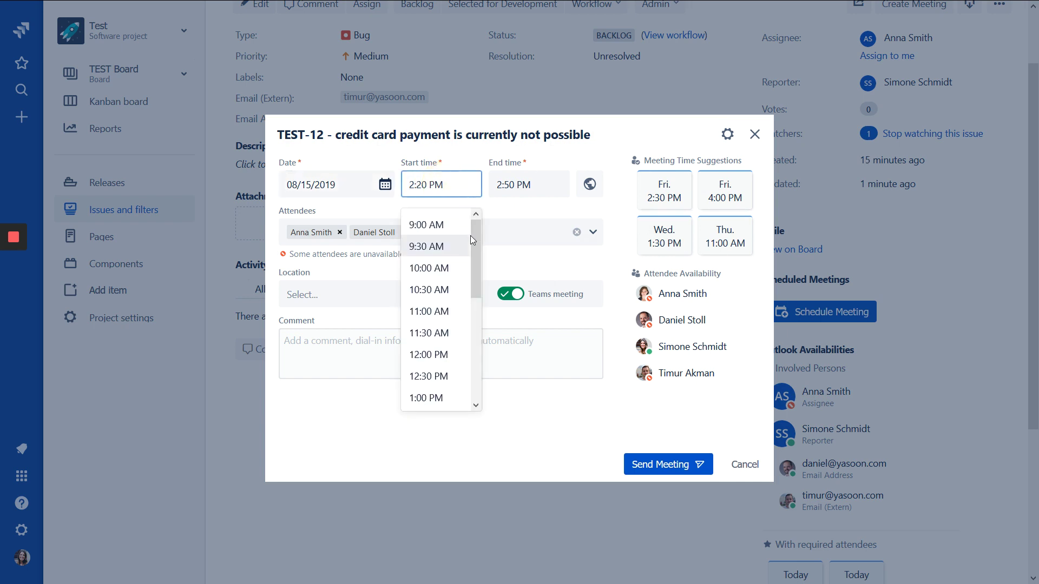
{"action": "left_click_drag", "start_coordinate": [475, 244], "coordinate": [475, 330]}
{"action": "left_click", "coordinate": [442, 384]}
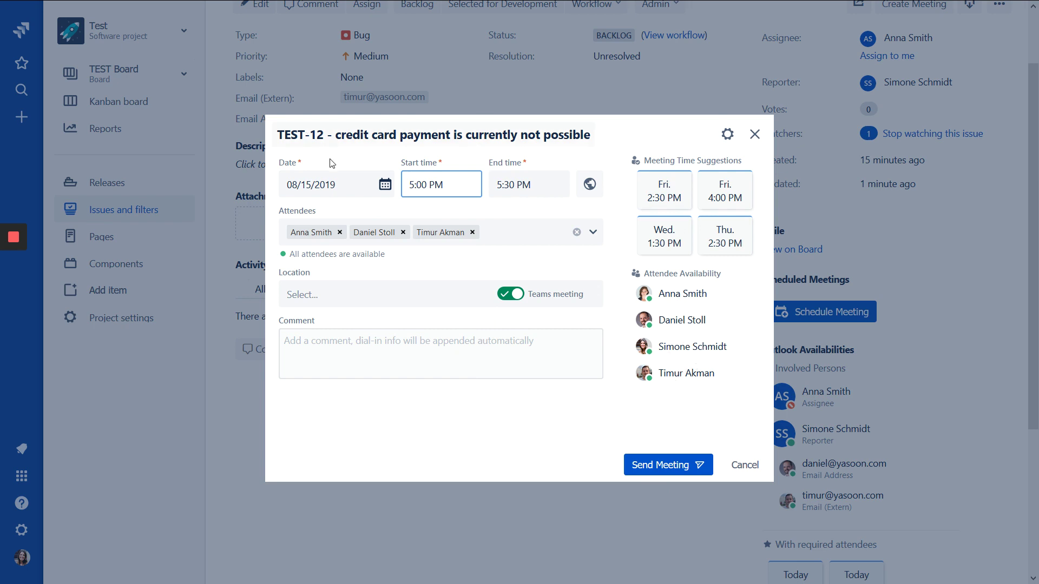
Place the cursor in TEST-12's meeting Attendees field to invite another person.
{"action": "mouse_move", "coordinate": [444, 186]}
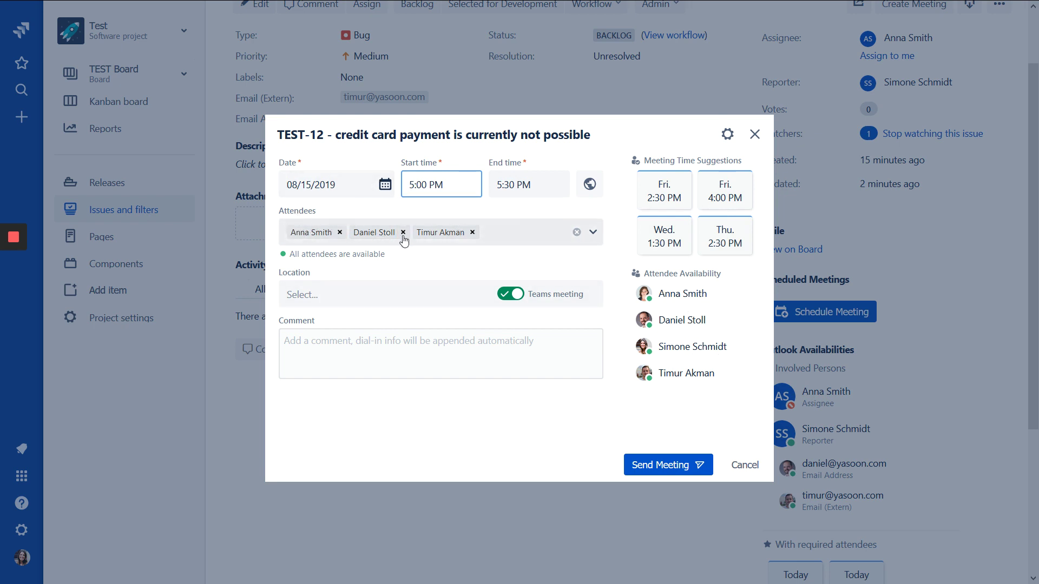
{"action": "left_click", "coordinate": [502, 237]}
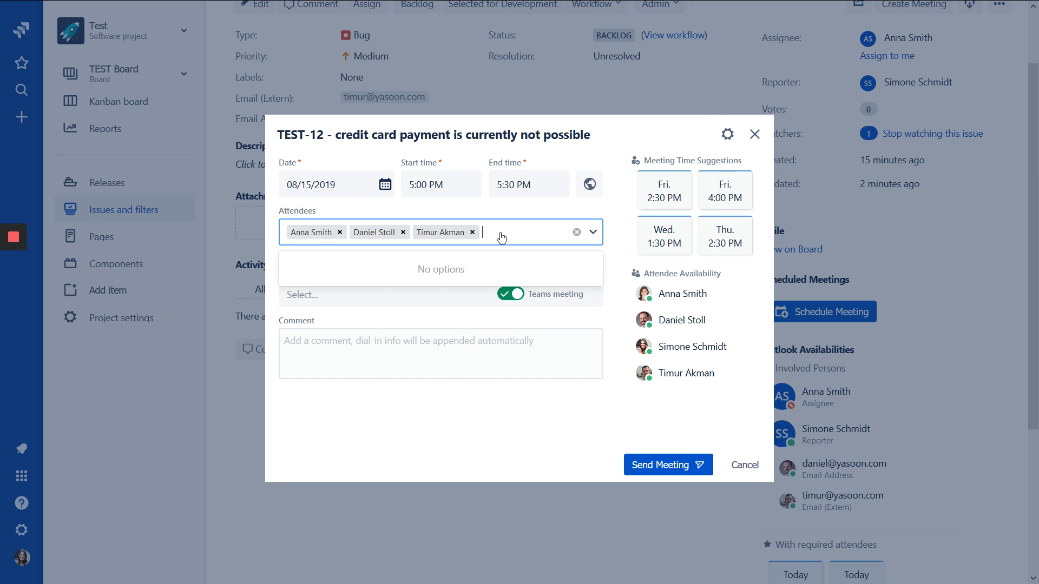
Search the directory and add the suggested colleague as an attendee.
{"action": "type", "text": "dom"}
{"action": "key", "text": "BackSpace"}
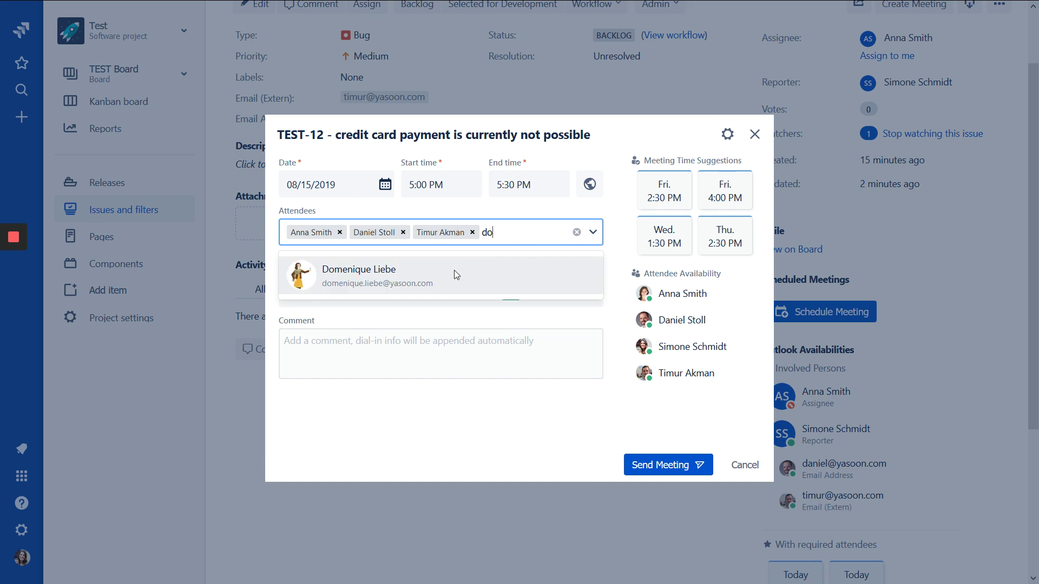
{"action": "left_click", "coordinate": [456, 271]}
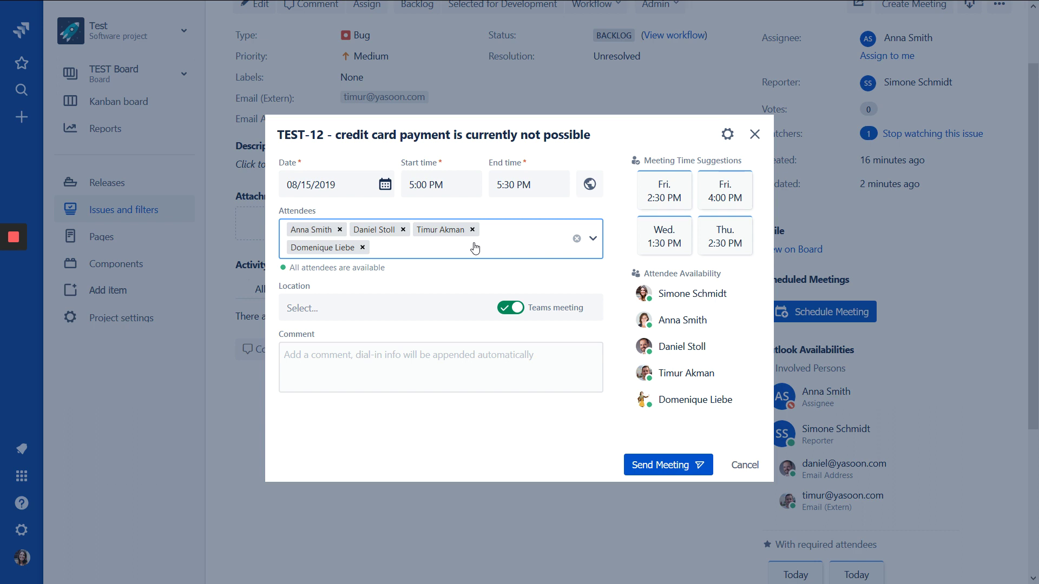
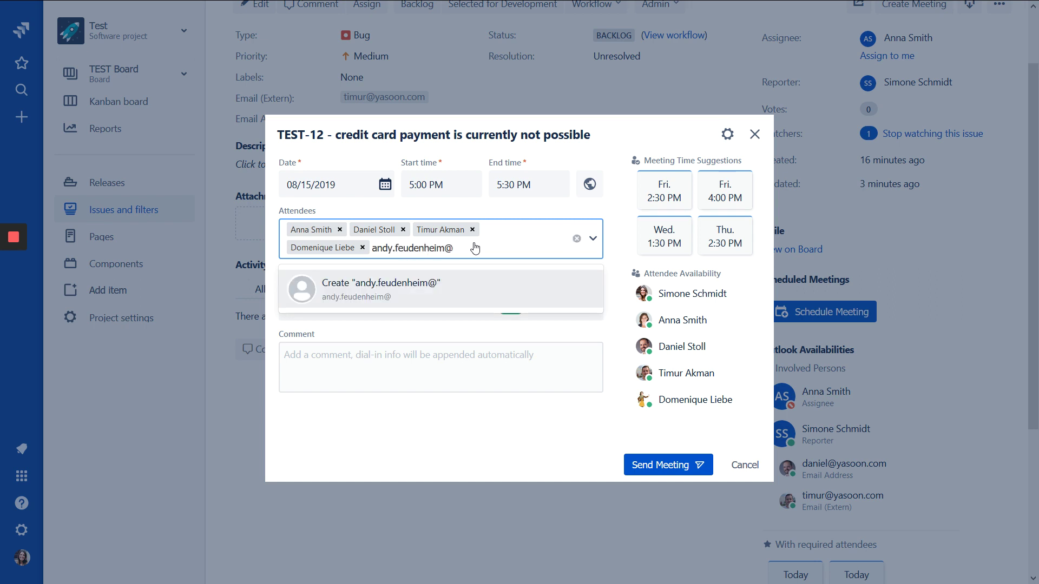
Add an external attendee by entering their e-mail address.
{"action": "key", "text": "Return"}
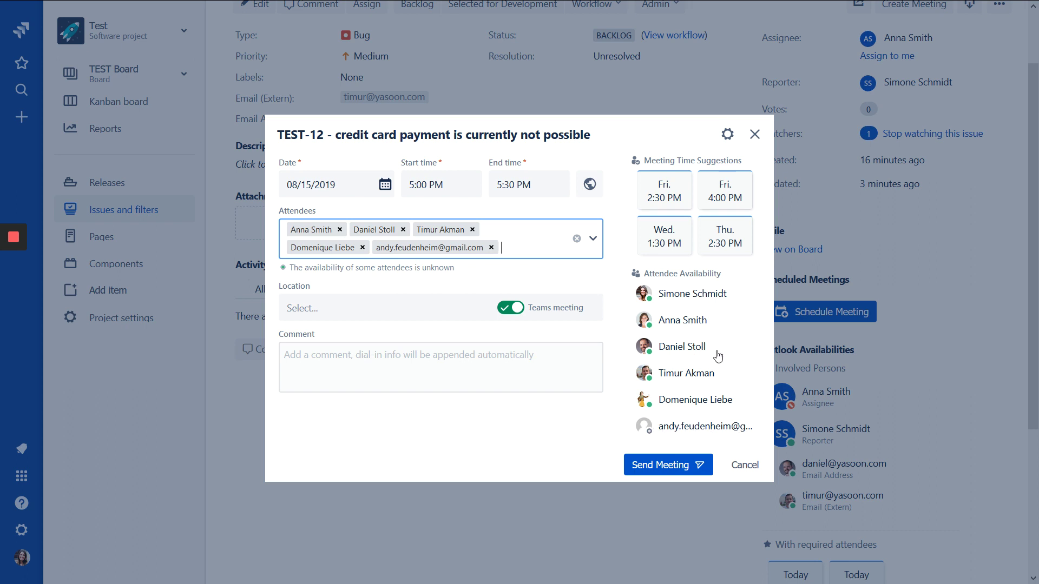
Leave the location without a room, add the comment 'let´s talk about this', and send the meeting.
{"action": "left_click", "coordinate": [329, 312]}
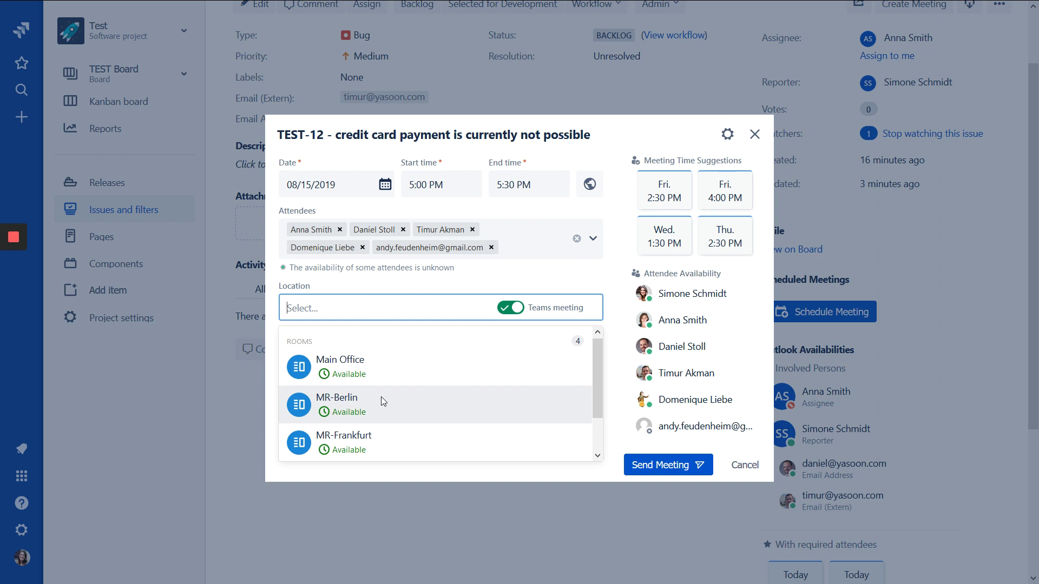
{"action": "scroll", "coordinate": [381, 397], "scroll_direction": "down", "scroll_amount": 1}
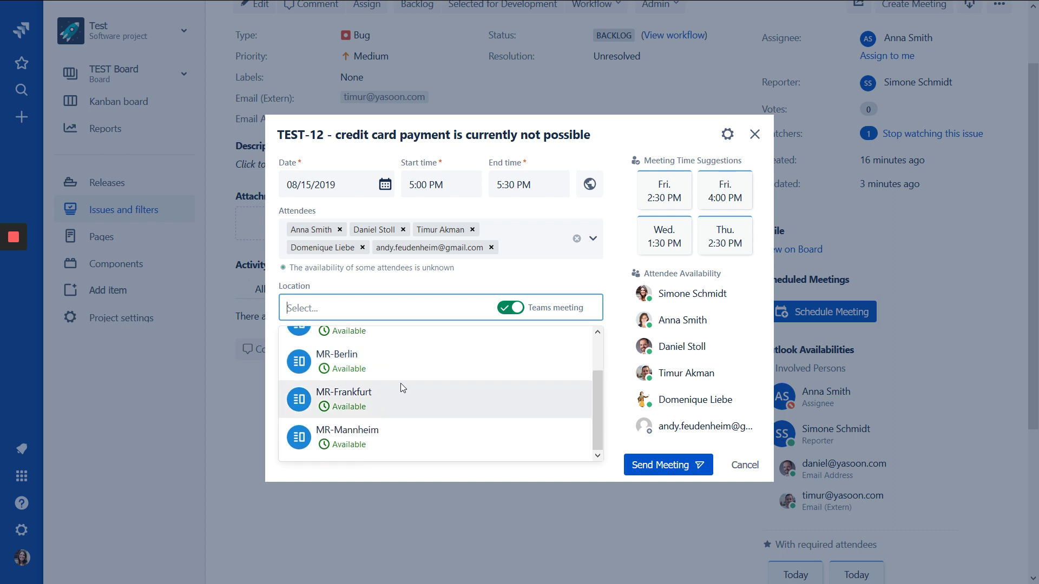
{"action": "scroll", "coordinate": [400, 369], "scroll_direction": "up", "scroll_amount": 1}
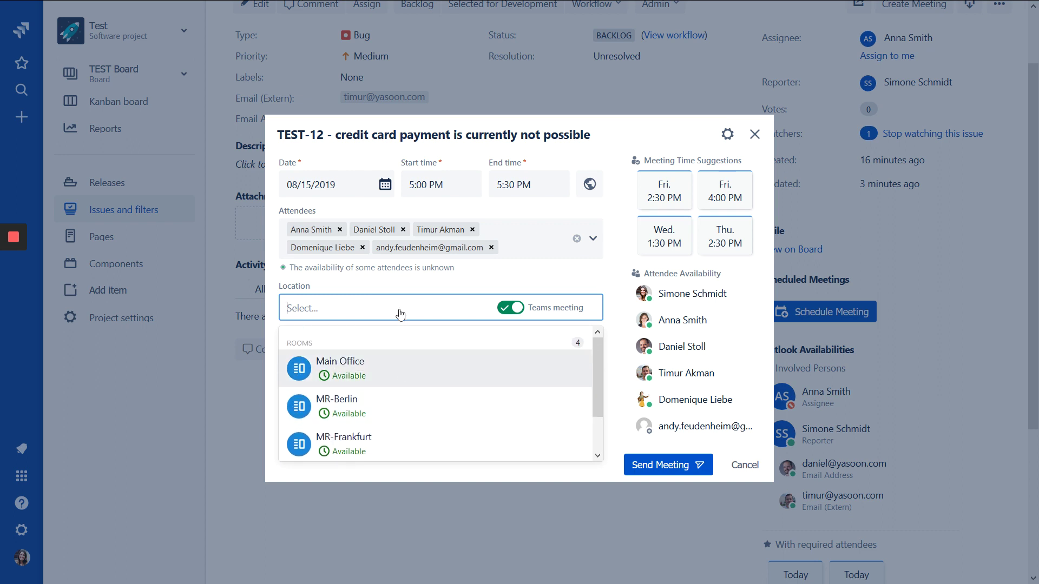
{"action": "left_click", "coordinate": [420, 313]}
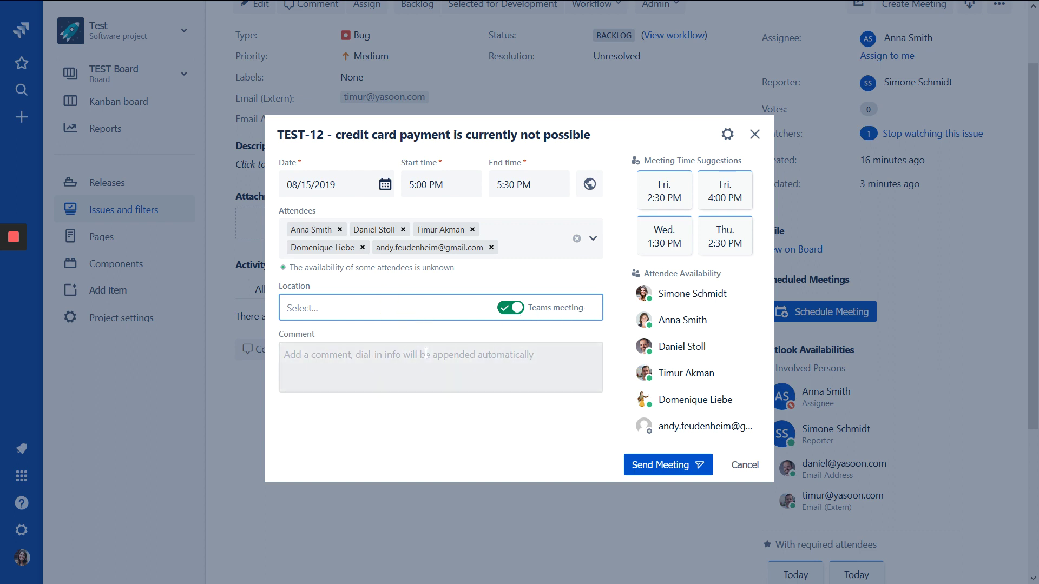
{"action": "left_click", "coordinate": [381, 360]}
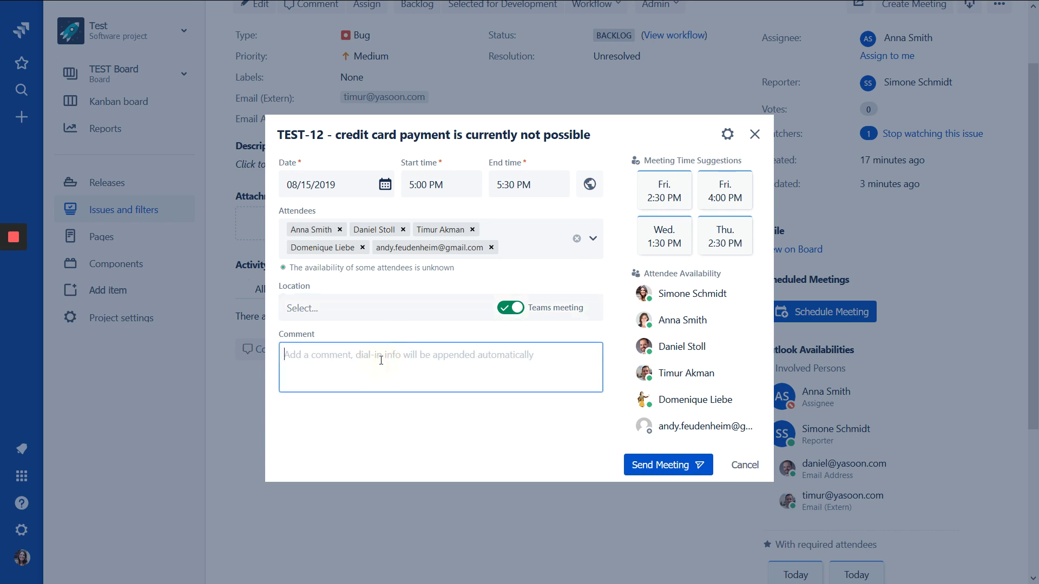
{"action": "type", "text": "let´s talk about this."}
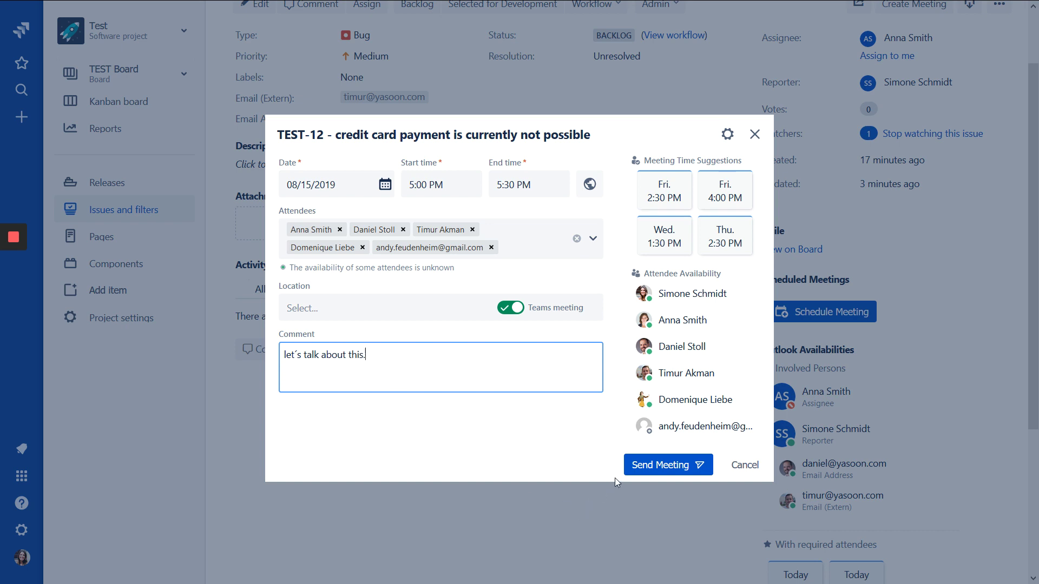
{"action": "left_click", "coordinate": [656, 472]}
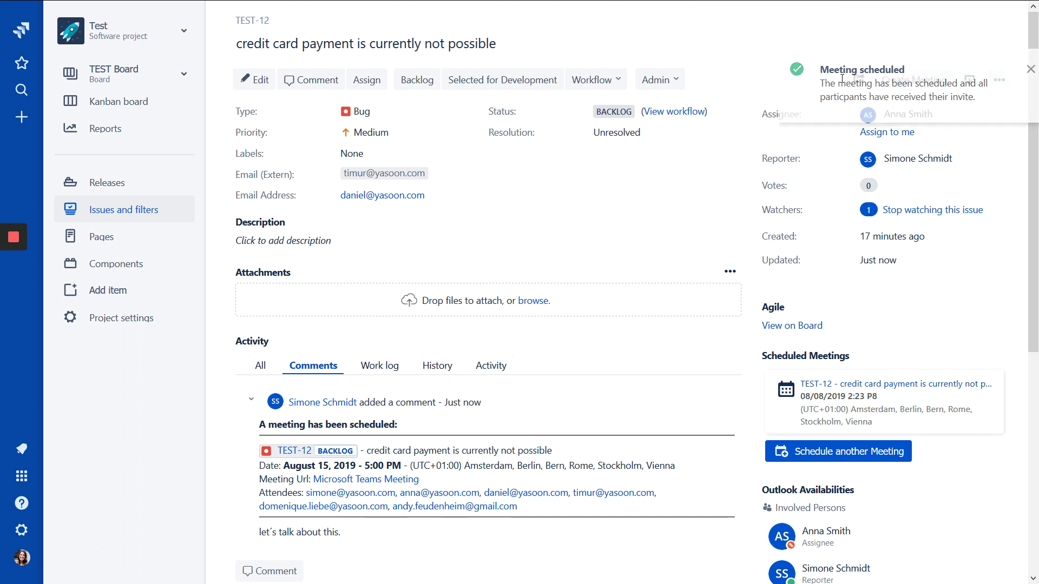
Review the August 15 meeting comment and Scheduled Meetings entry on TEST-12, then exit full screen.
{"action": "scroll", "coordinate": [638, 347], "scroll_direction": "down", "scroll_amount": 1}
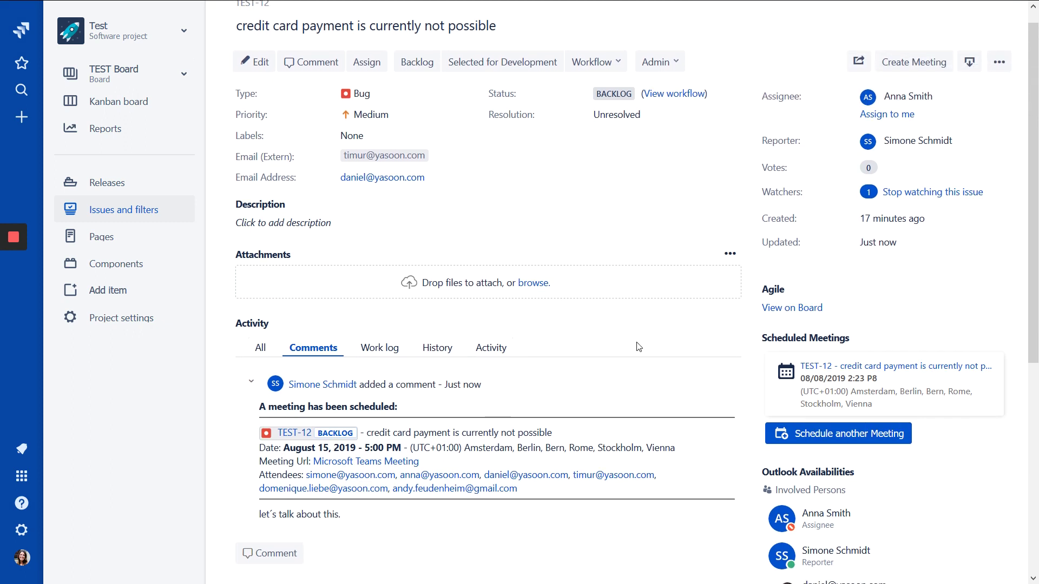
{"action": "scroll", "coordinate": [639, 347], "scroll_direction": "down", "scroll_amount": 2}
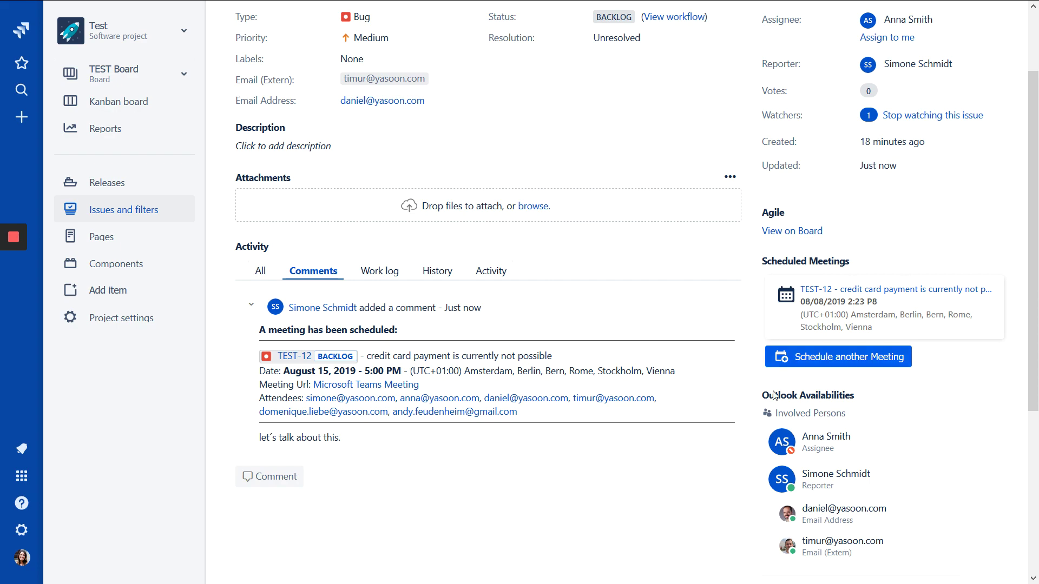
{"action": "scroll", "coordinate": [695, 469], "scroll_direction": "down", "scroll_amount": 4}
{"action": "scroll", "coordinate": [695, 470], "scroll_direction": "up", "scroll_amount": 6}
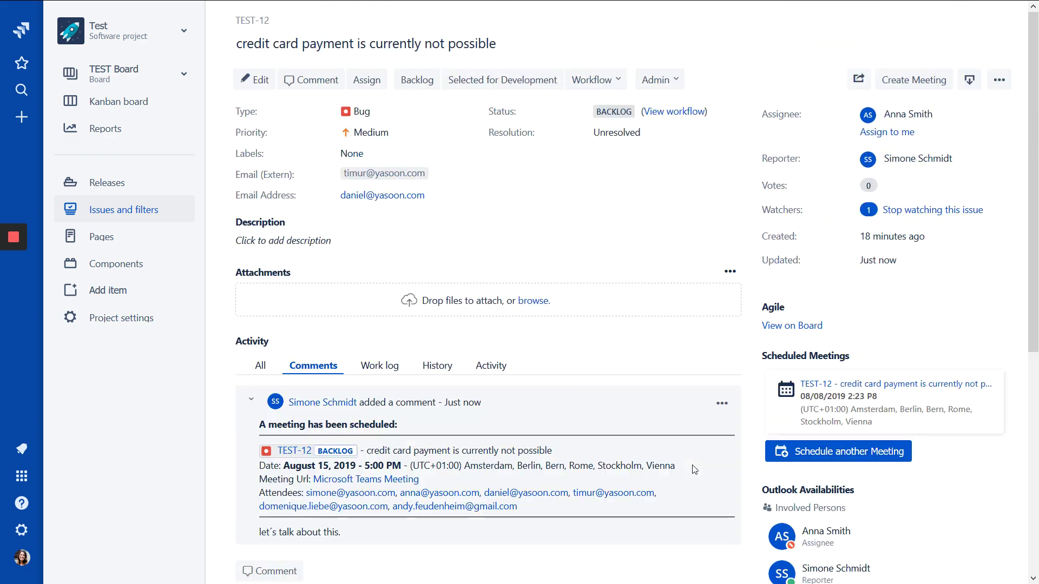
{"action": "key", "text": "F11"}
Switch to the NextGen project's board and open issue NEX-6.
{"action": "left_click", "coordinate": [123, 80]}
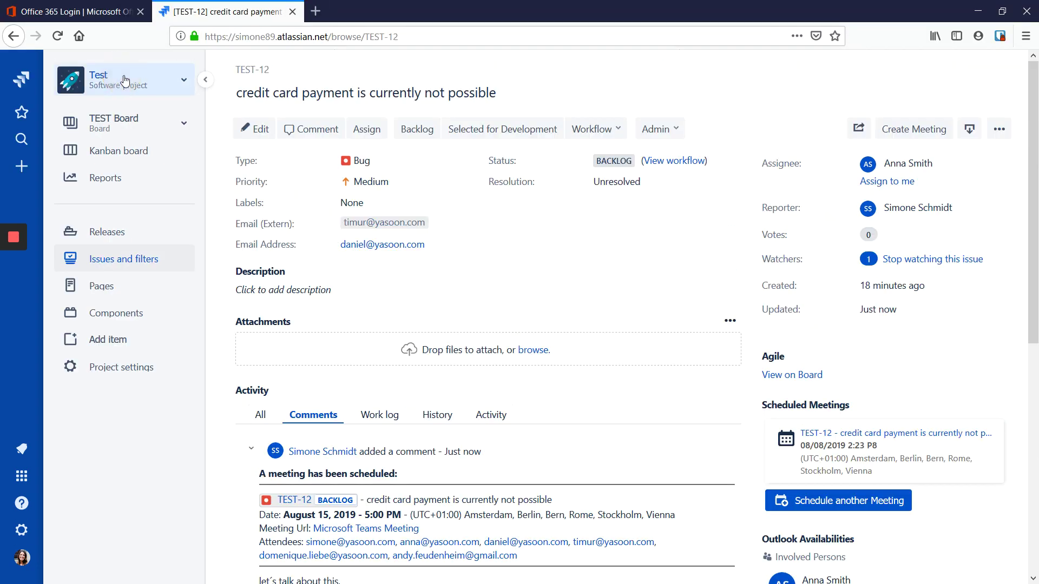
{"action": "key", "text": "F11"}
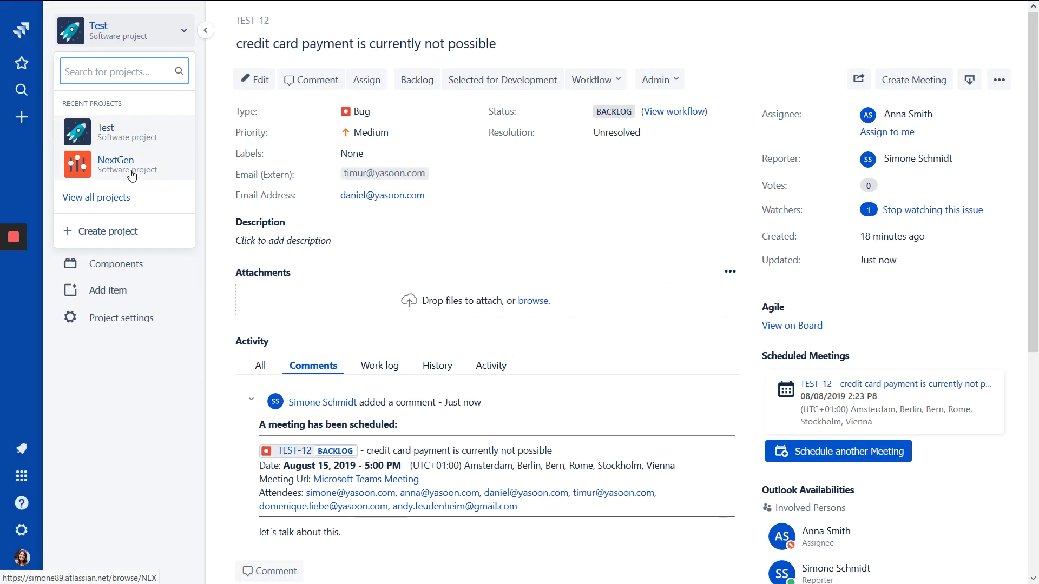
{"action": "left_click", "coordinate": [132, 173]}
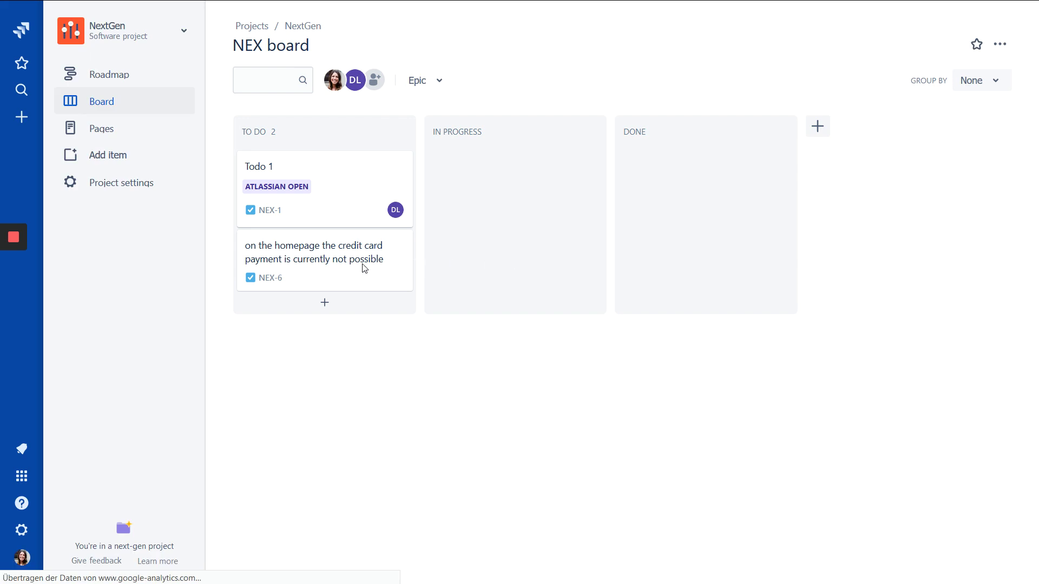
{"action": "left_click", "coordinate": [340, 278]}
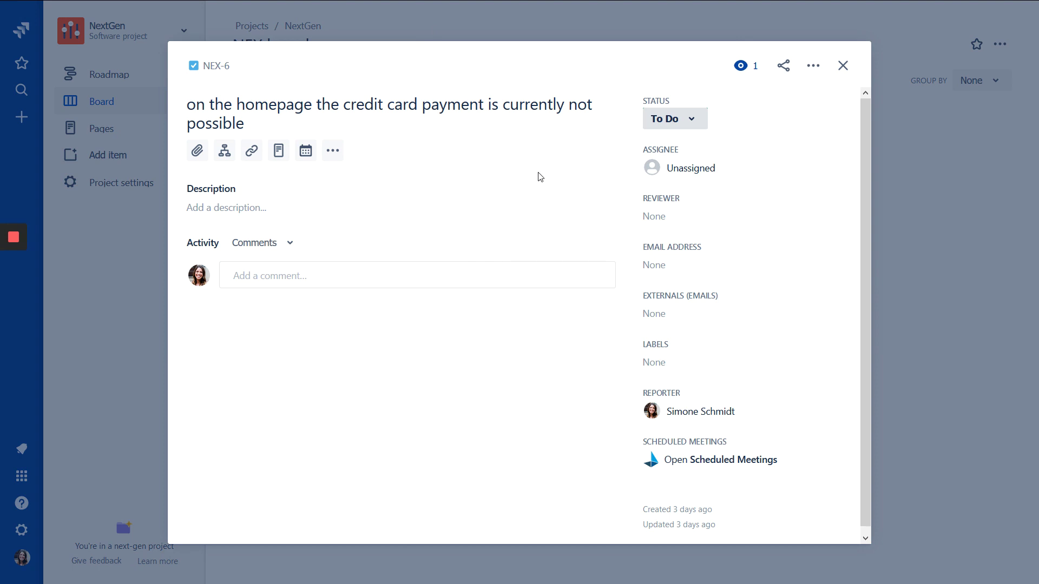
Show NEX-6's Outlook availabilities: the reporter and slots like Fri. 2:00 PM and Mon. 9:30 AM.
{"action": "left_click", "coordinate": [307, 154]}
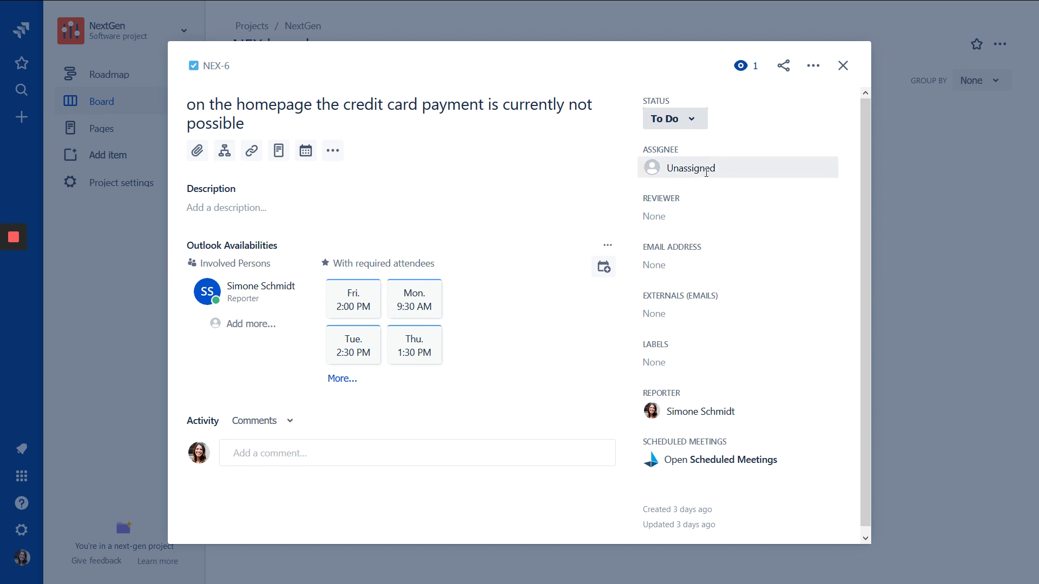
{"action": "scroll", "coordinate": [281, 303], "scroll_direction": "down", "scroll_amount": 1}
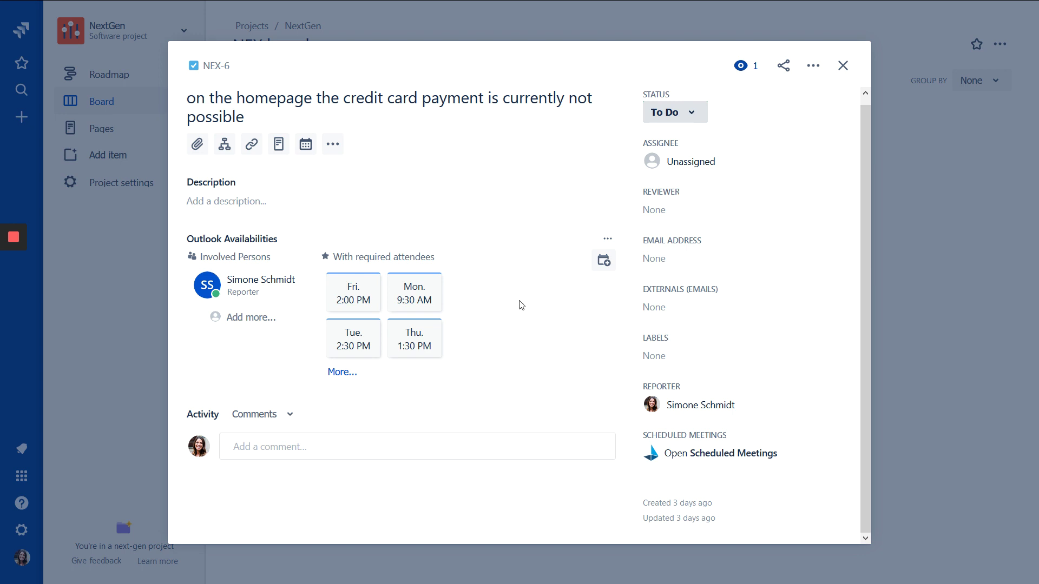
{"action": "mouse_move", "coordinate": [40, 285]}
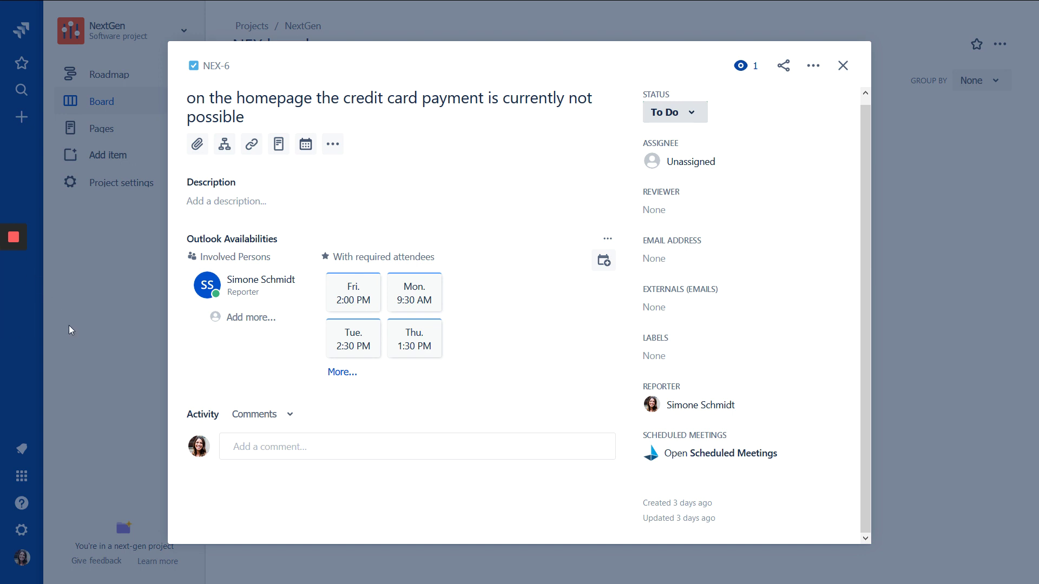